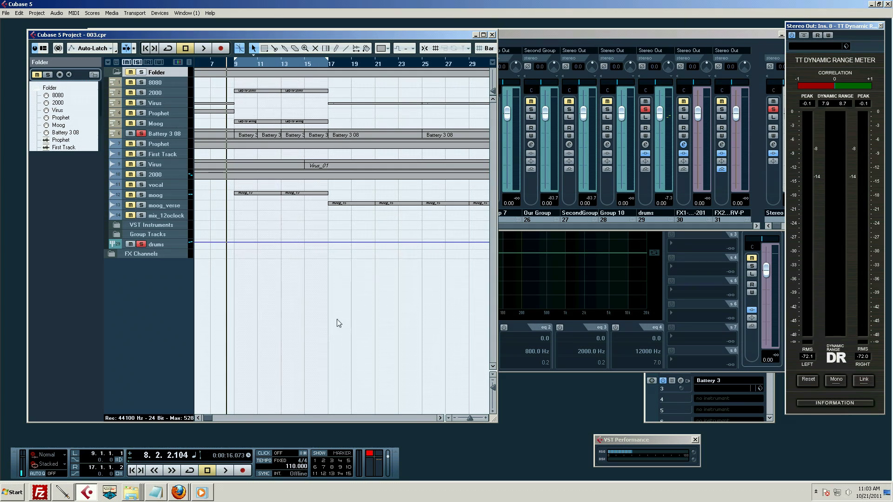
Close project 003.cpr without saving, keeping the files recorded since the last save.
left_click(492, 35)
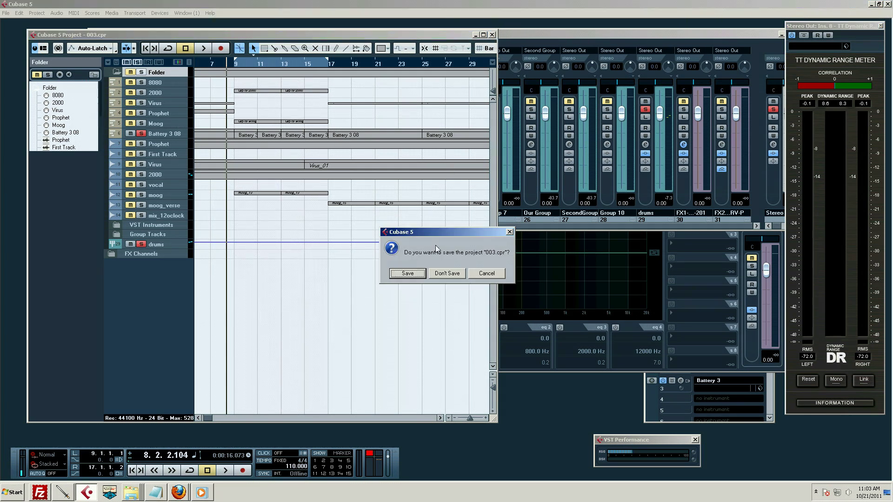
left_click(447, 274)
left_click(467, 273)
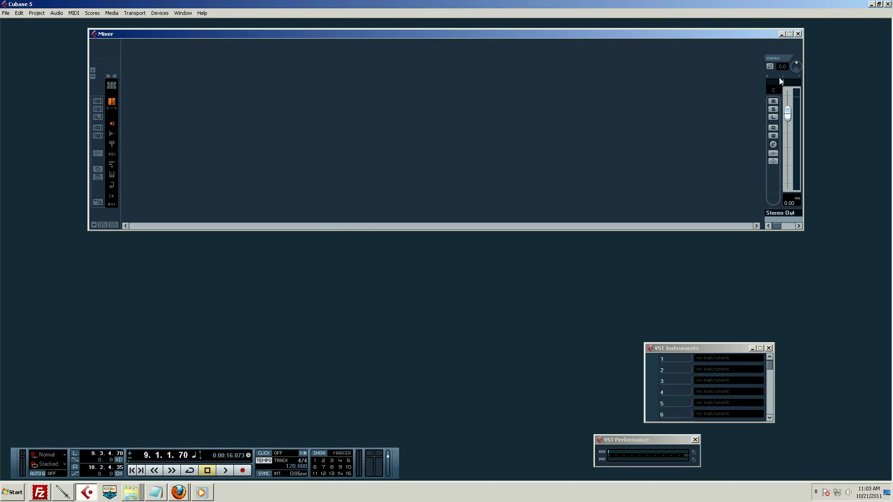
Close the empty Mixer and the VST Connections - Inputs window.
left_click(798, 34)
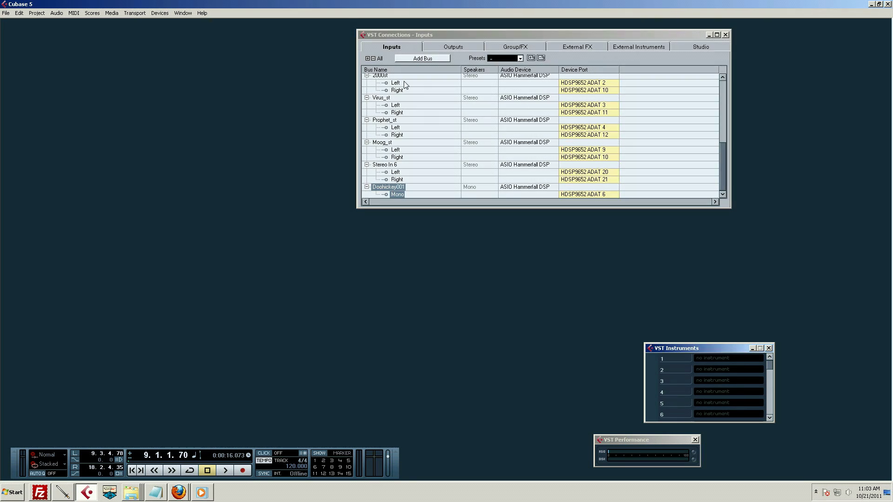
left_click(724, 35)
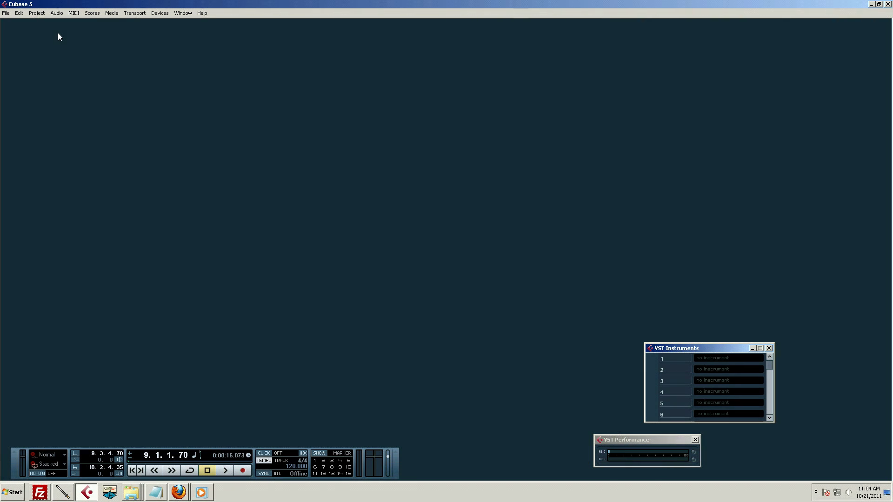
Open the Project Assistant, browse its template categories, and continue with the More > Empty template.
key("ctrl+n")
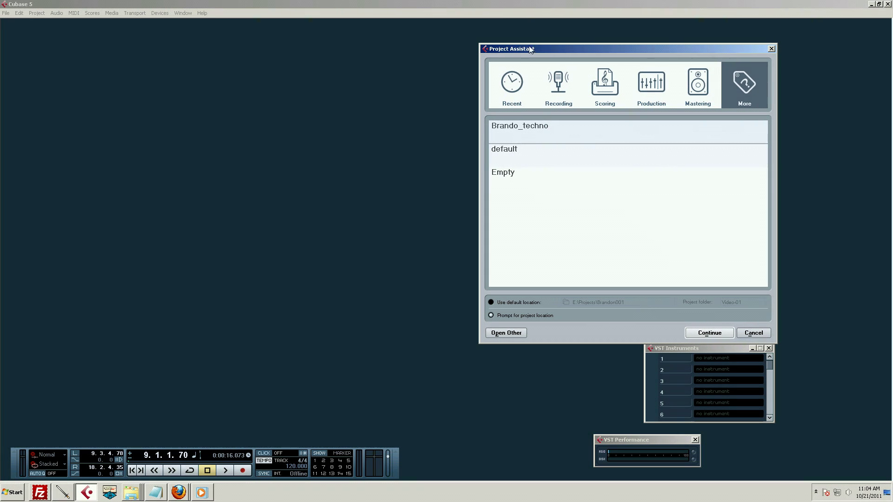
left_click_drag(530, 50, 537, 41)
left_click(536, 92)
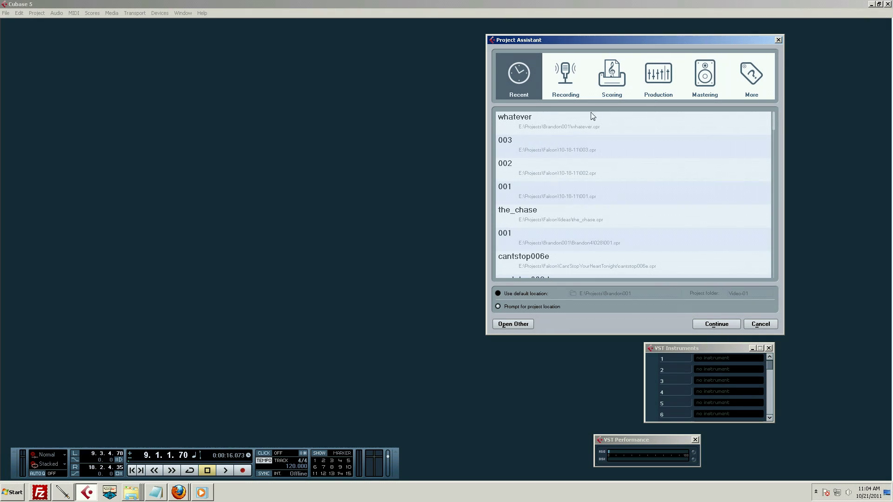
left_click(567, 90)
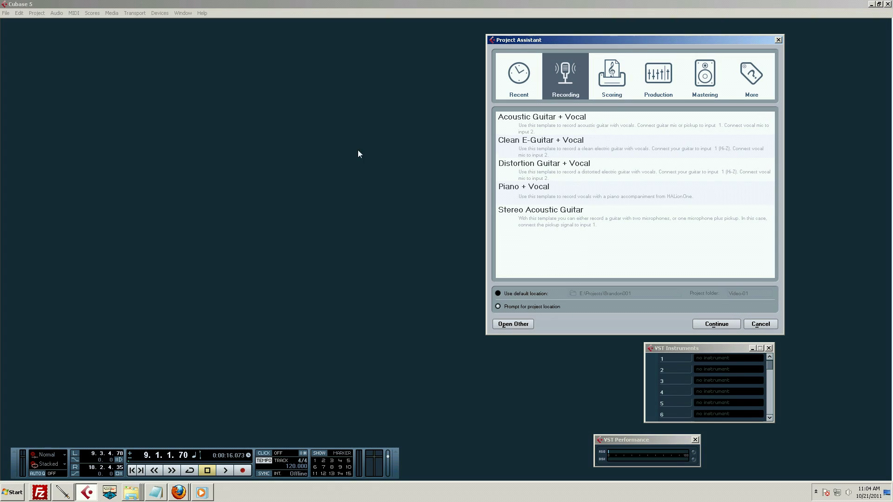
left_click(624, 86)
left_click(666, 85)
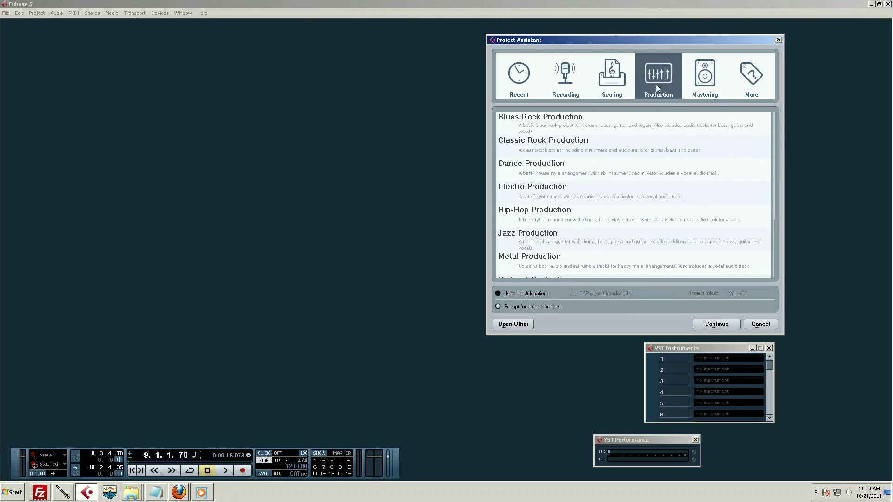
left_click(700, 83)
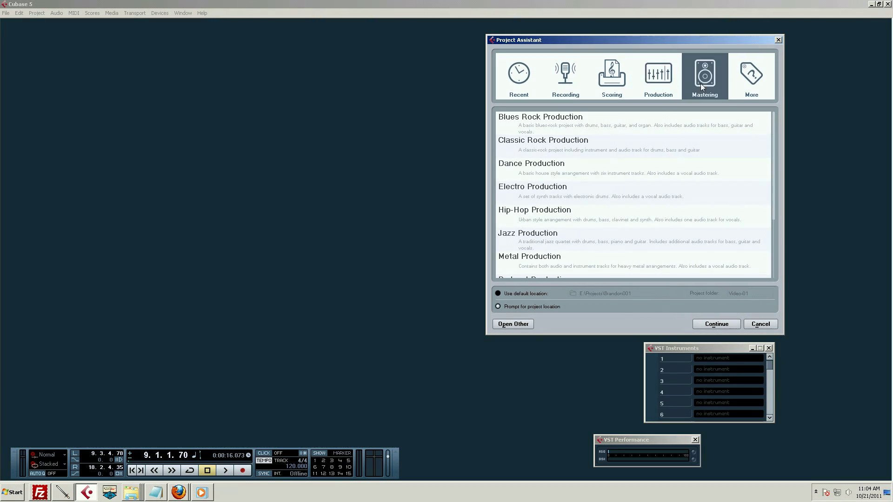
left_click(755, 96)
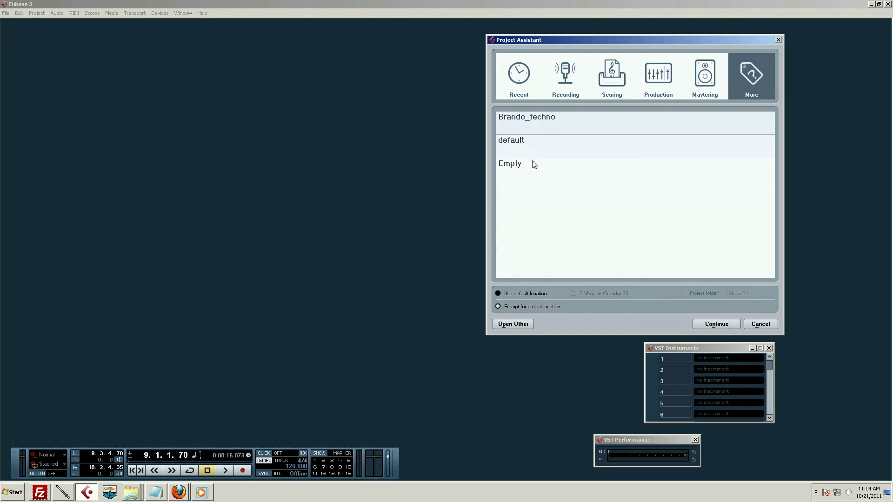
left_click(532, 164)
left_click(715, 325)
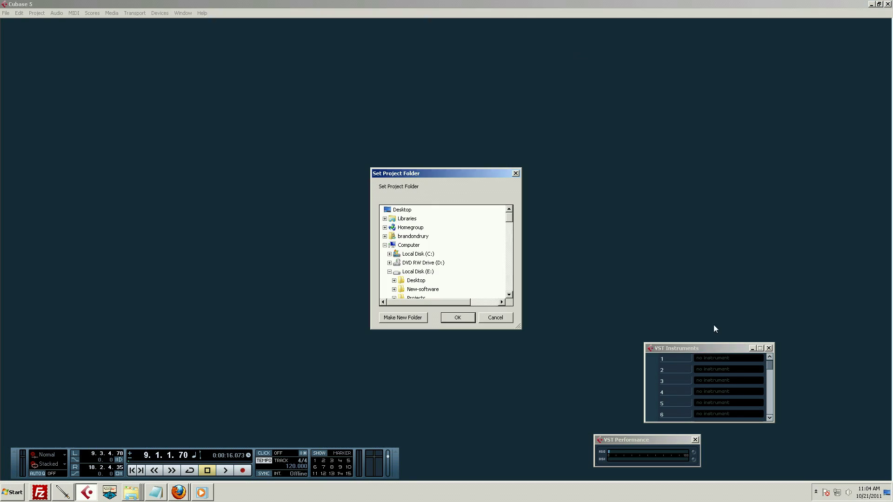
Choose the Brandon001 project folder and confirm to create the empty Untitled1 project.
left_click(509, 296)
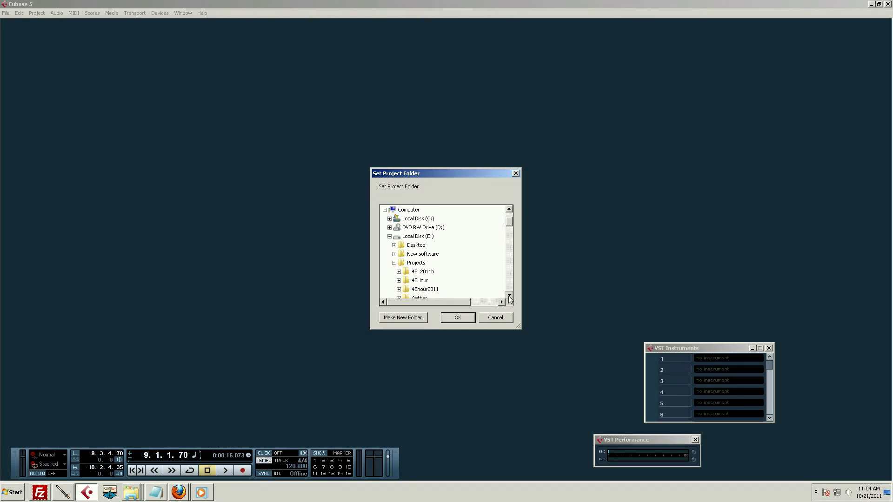
left_click(510, 296)
left_click(509, 296)
left_click(509, 296)
left_click(510, 296)
left_click(510, 296)
left_click(509, 295)
left_click(510, 296)
left_click(509, 296)
left_click(424, 289)
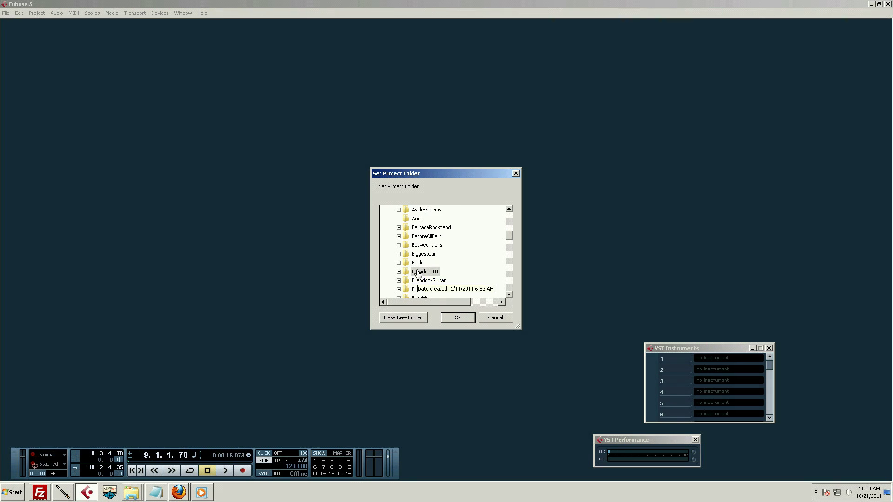
double_click(425, 289)
scroll(432, 279, "down", 3)
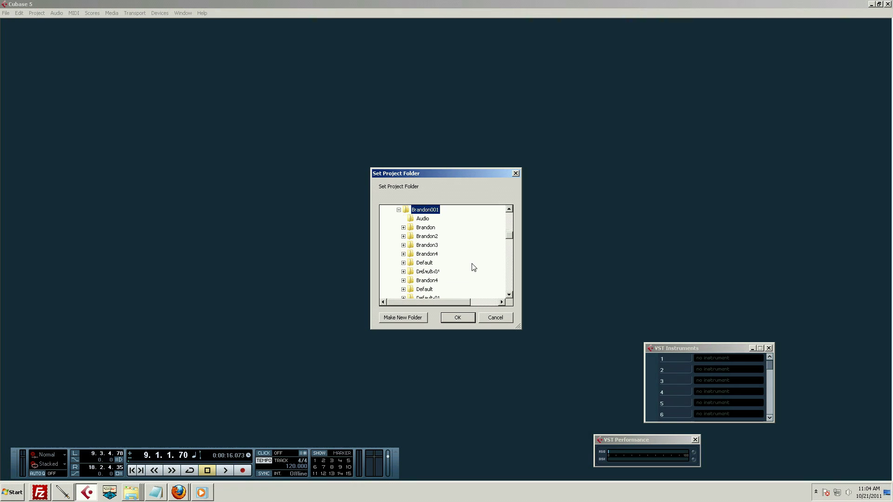
left_click(464, 318)
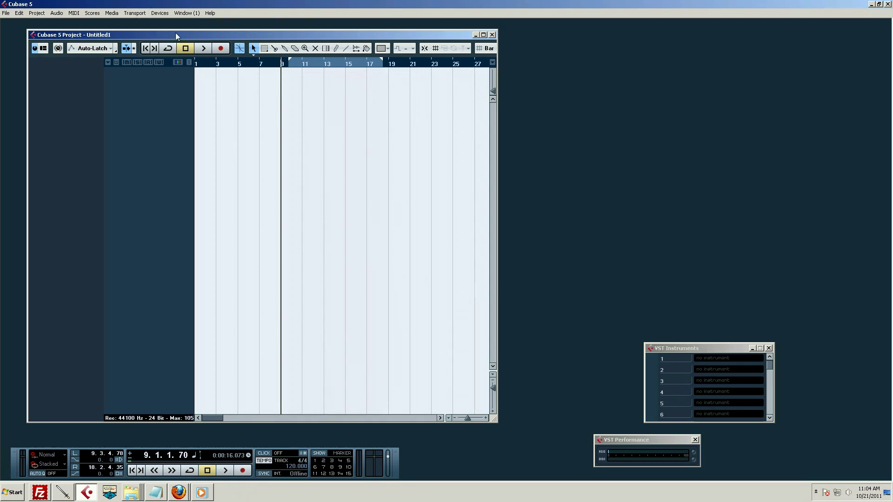
Add one audio track, Audio 01, with Mono configuration from the track list's context menu.
left_click_drag(176, 34, 173, 29)
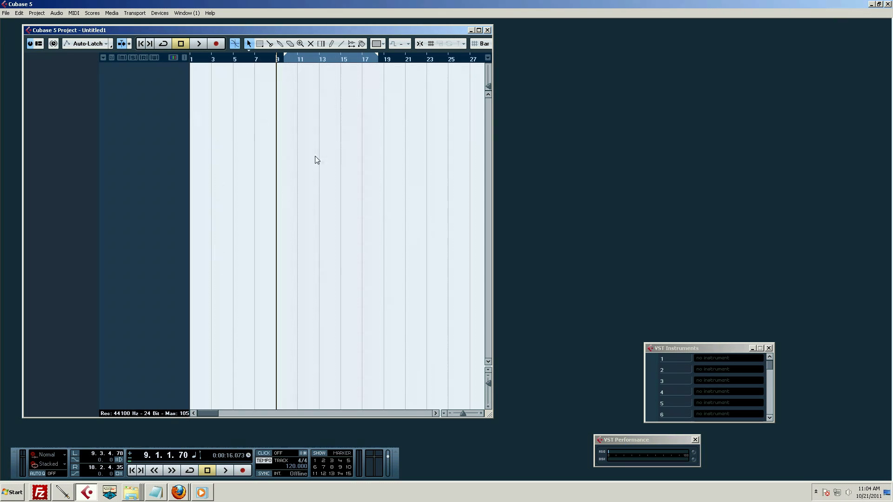
right_click(187, 134)
left_click(188, 99)
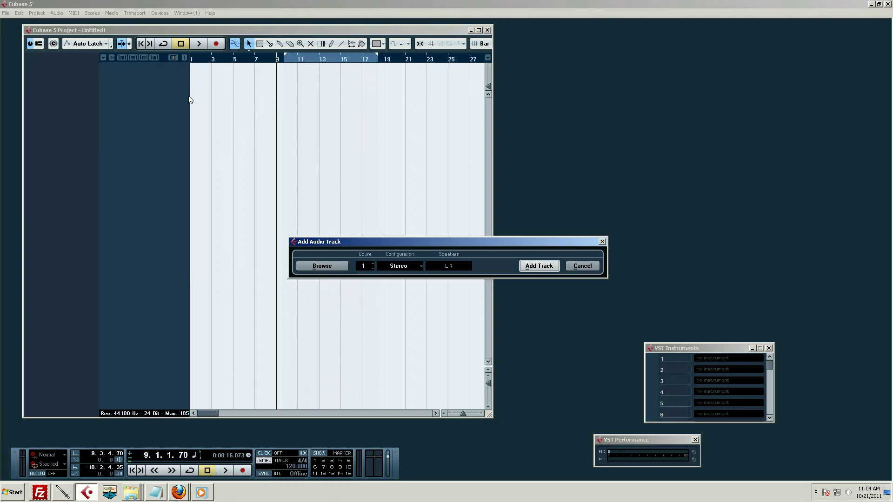
left_click(584, 268)
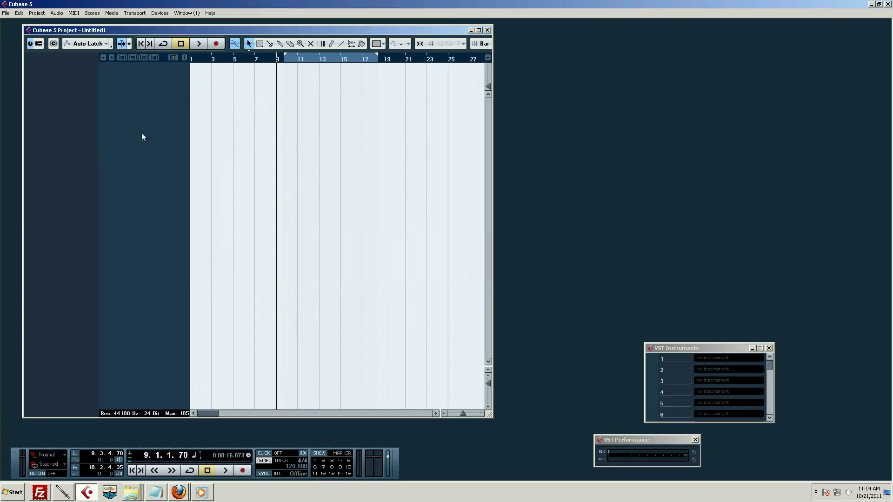
right_click(157, 93)
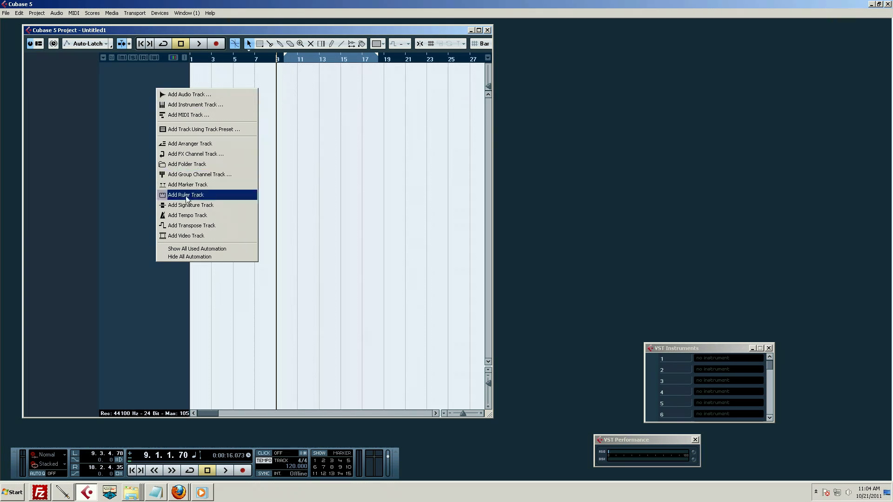
left_click(201, 96)
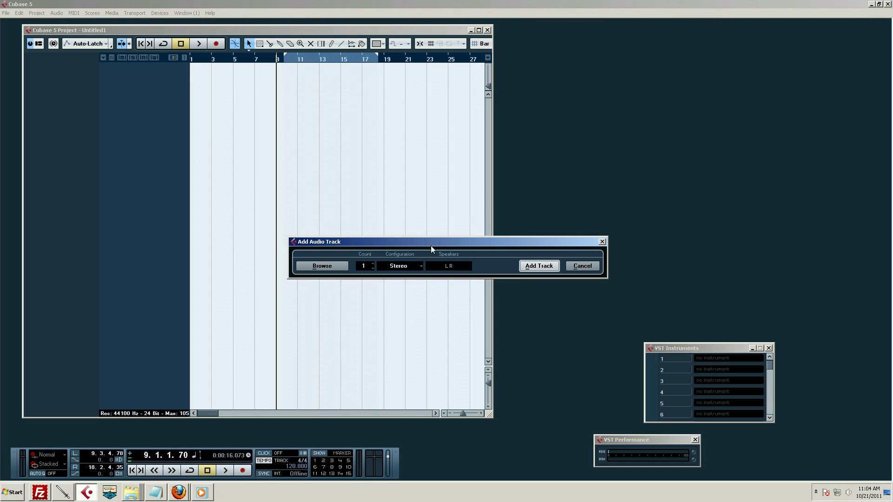
left_click(411, 264)
left_click(393, 275)
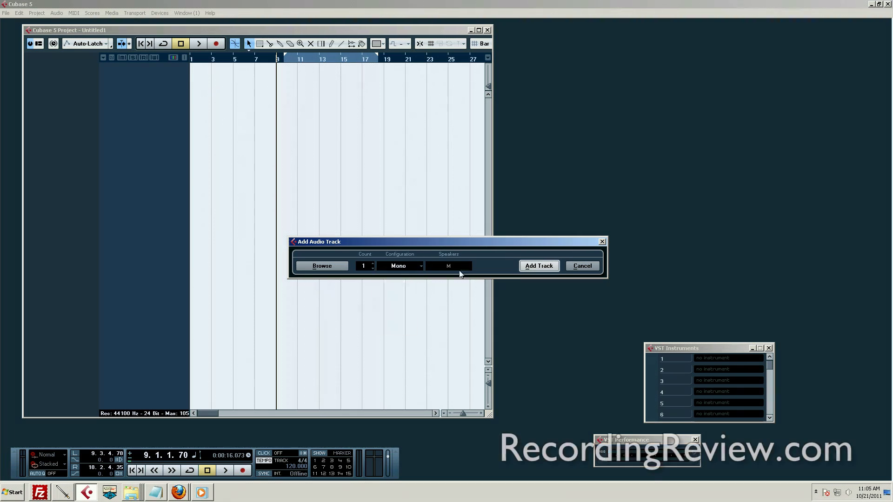
left_click(539, 266)
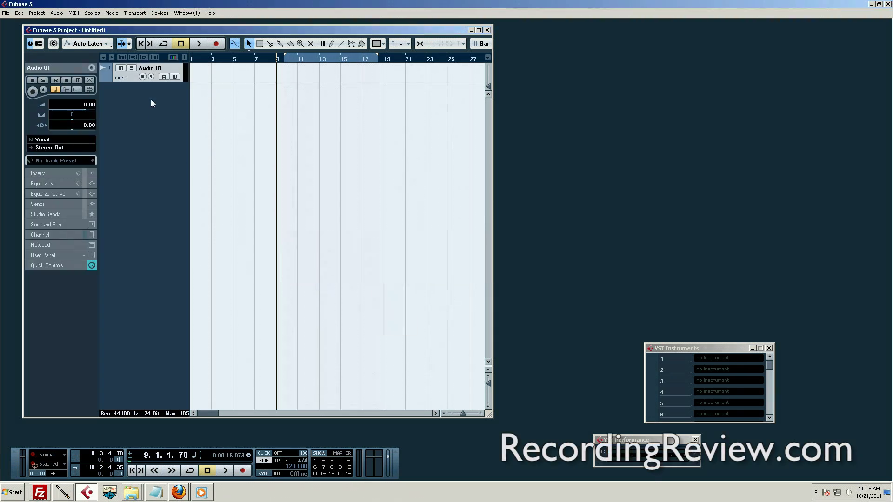
Rename the Audio 01 track to 'our track'.
double_click(152, 69)
type("our track")
key("Return")
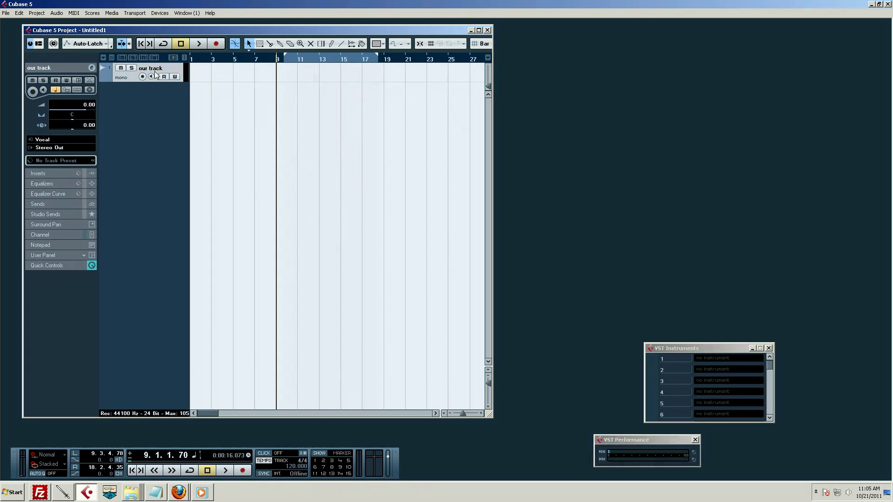
Set our track's input bus to Moog and arm it for recording, cursor at bar 19.
left_click(52, 148)
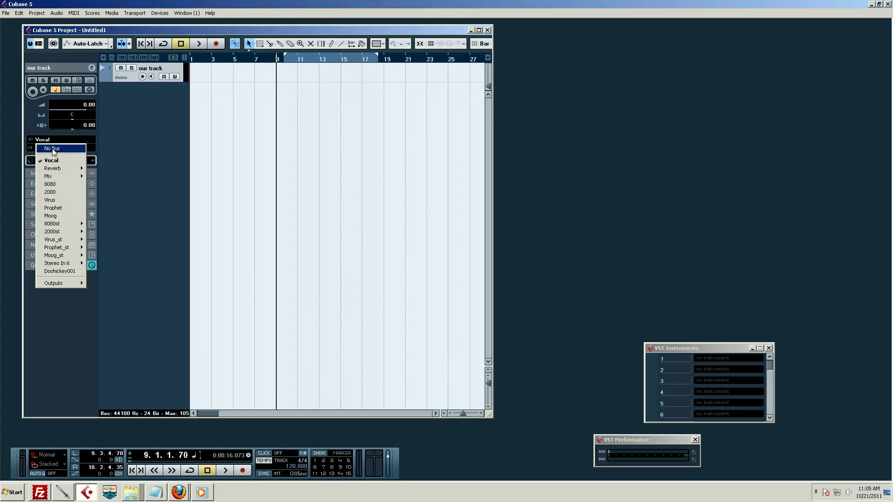
left_click(53, 148)
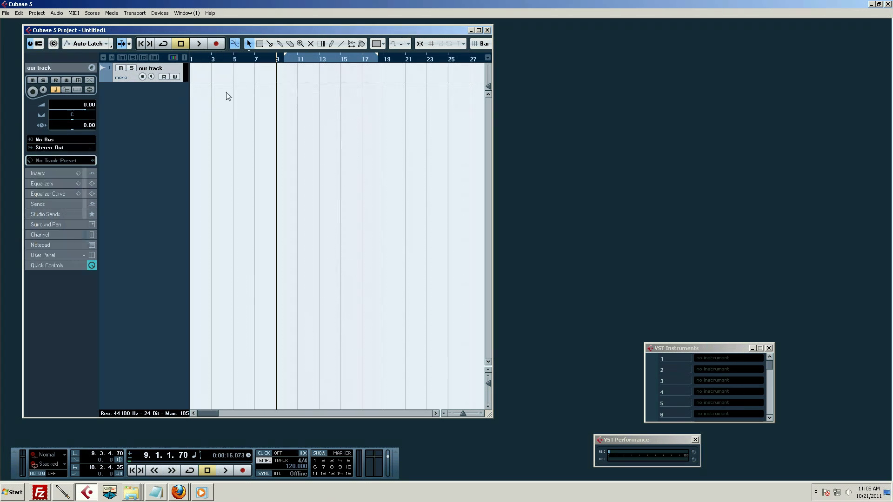
left_click(394, 65)
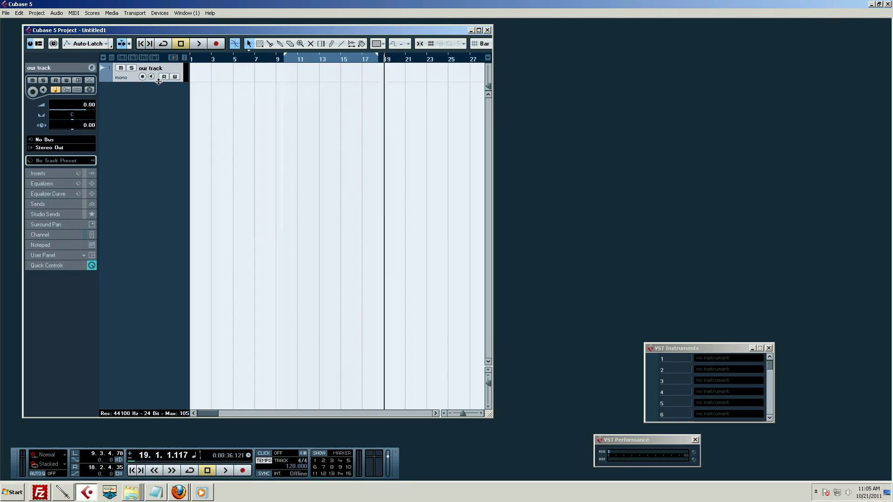
left_click_drag(159, 82, 160, 137)
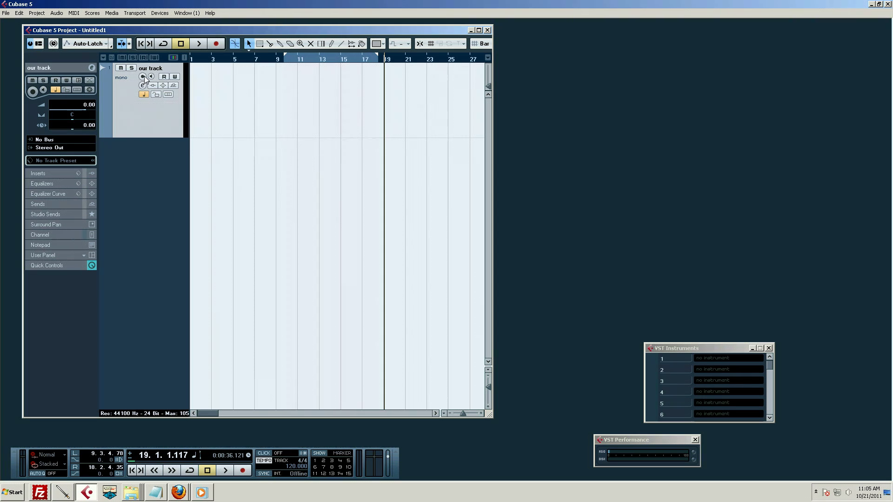
left_click(43, 140)
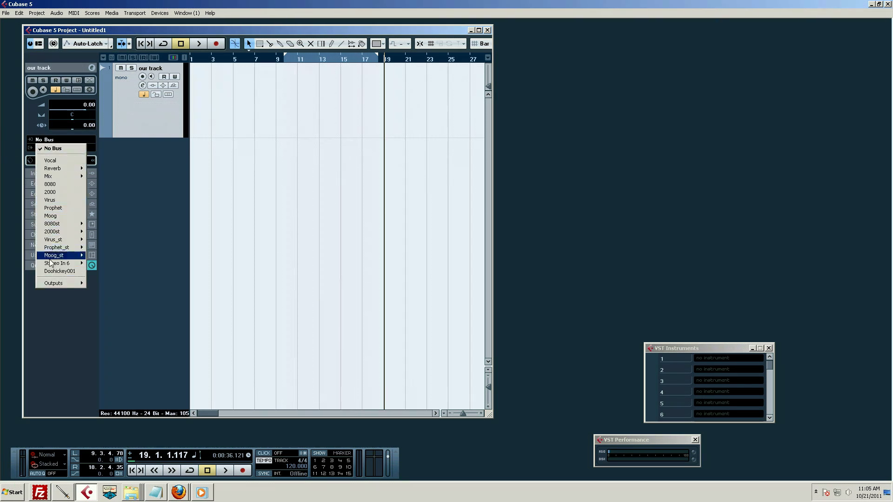
left_click(50, 216)
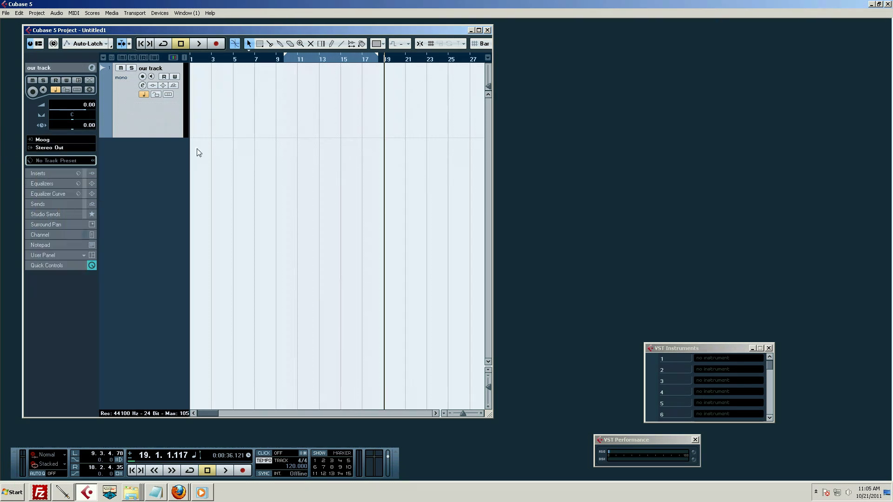
left_click(142, 77)
Record a short clip on our track at bar 19, then rescale the ruler around it.
left_click(436, 413)
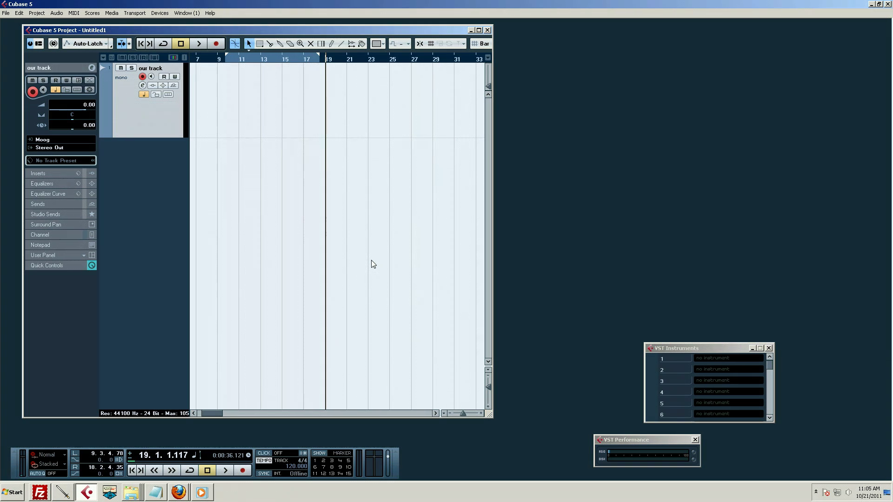
key("KP_Multiply")
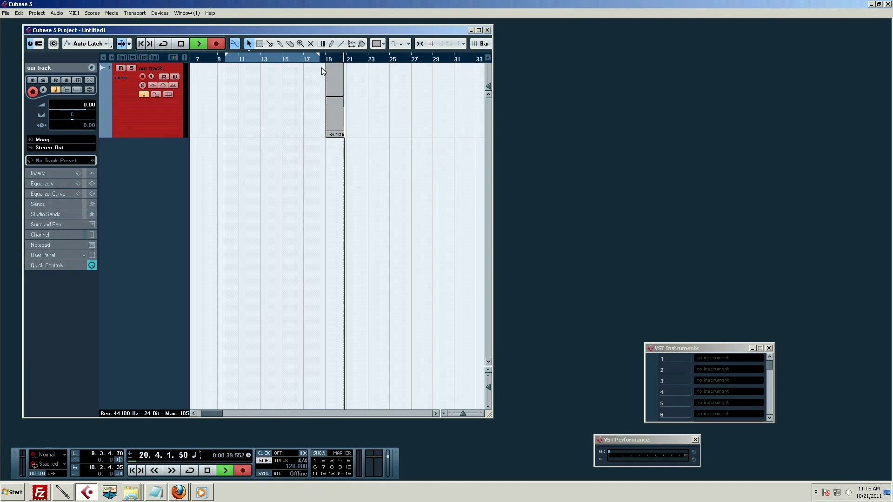
key("space")
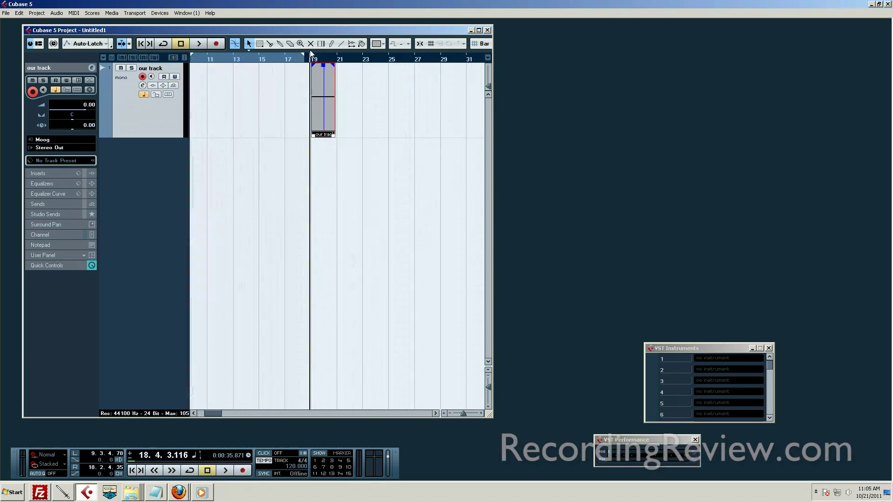
left_click_drag(311, 53, 326, 55)
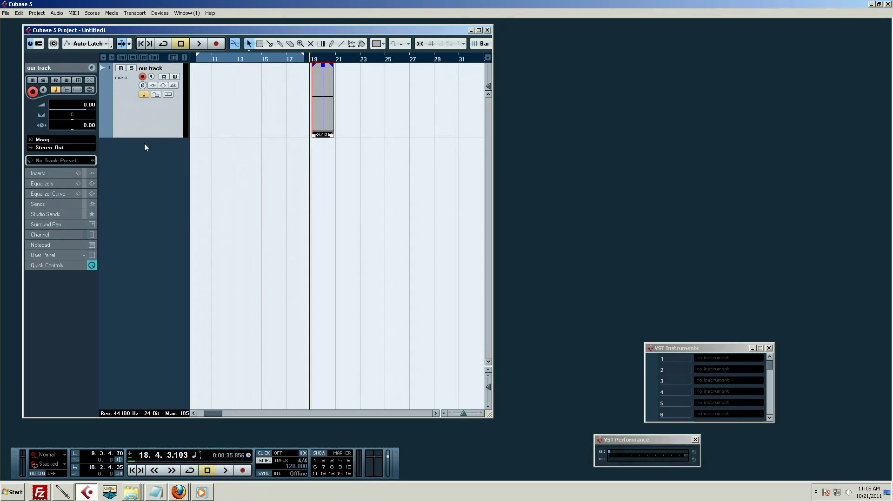
Open VST Connections with F4, glance at Outputs, and scroll the Inputs bus list.
key("F4")
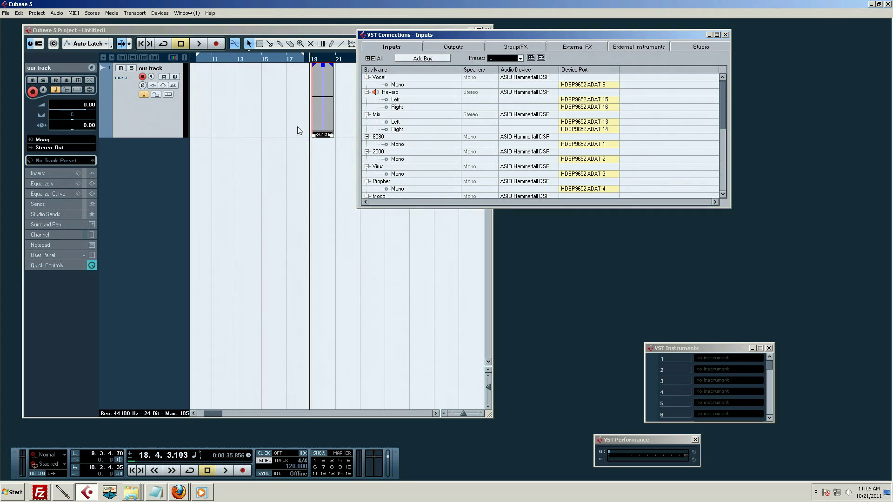
left_click(36, 12)
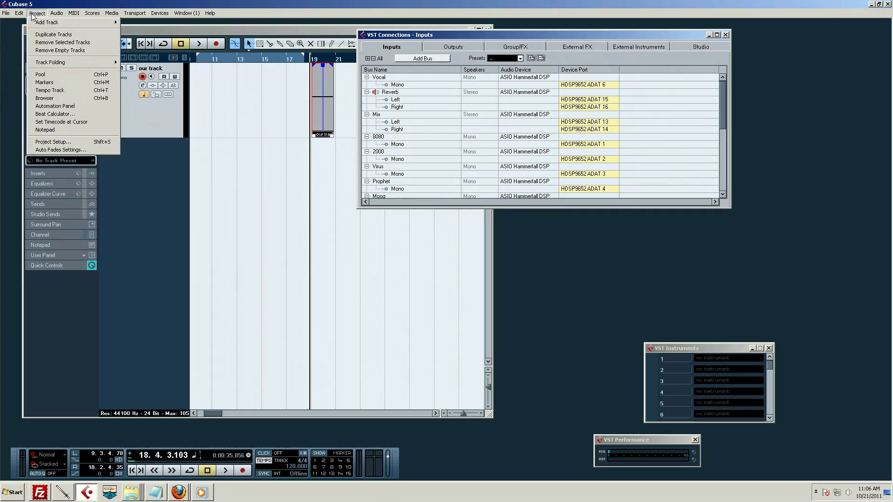
mouse_move(171, 14)
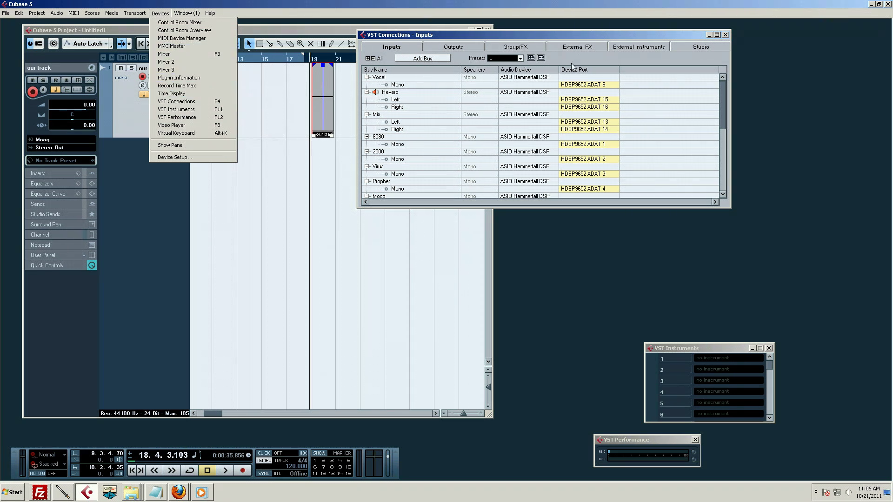
left_click(542, 251)
key("F4")
key("F4")
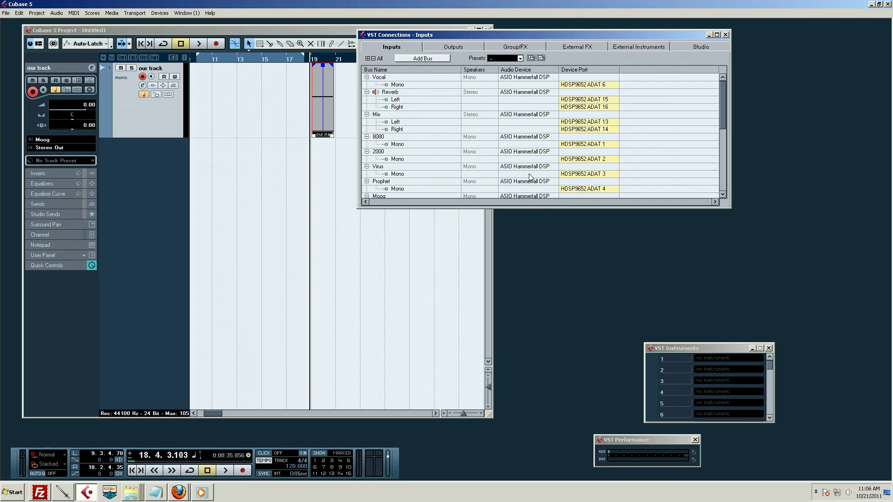
left_click_drag(477, 34, 549, 48)
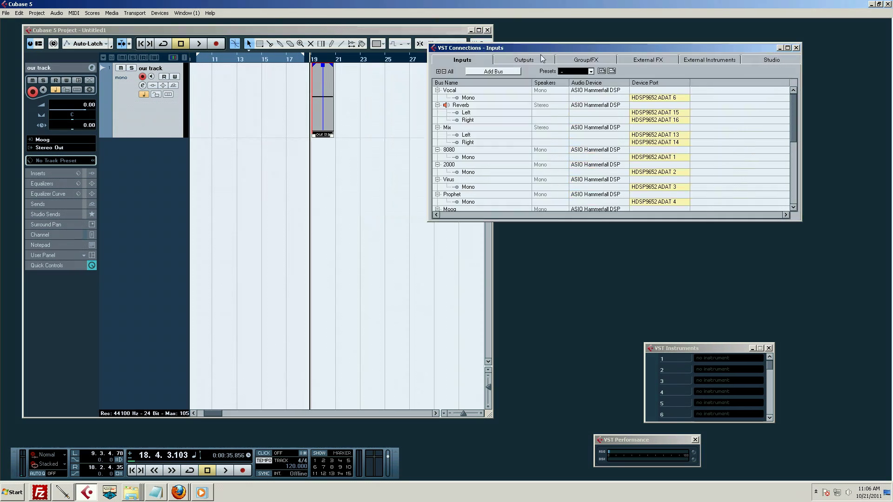
left_click(507, 60)
left_click(485, 61)
scroll(796, 123, "down", 5)
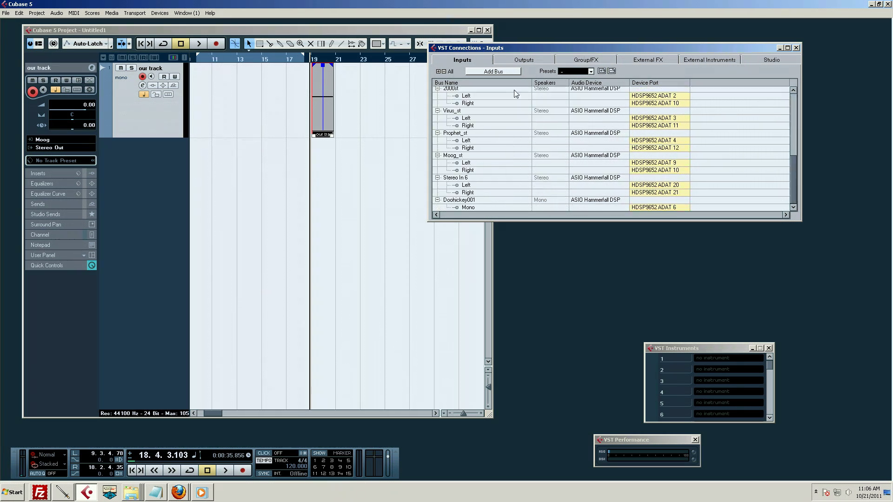
Add one Mono input bus, Mono In, using Add Bus with Mono configuration.
left_click(501, 71)
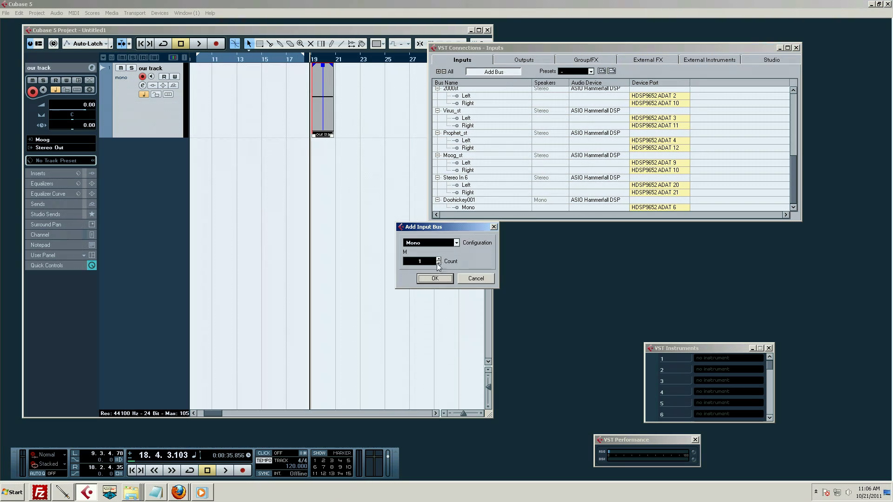
left_click(435, 246)
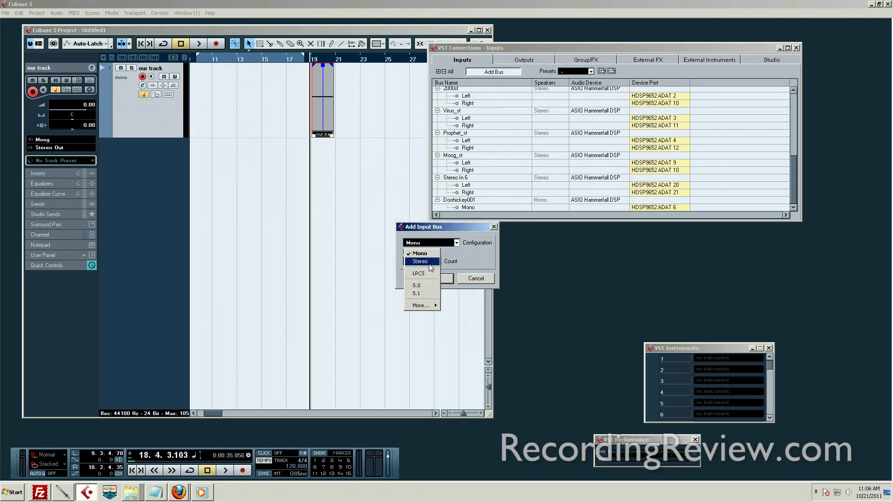
left_click(437, 228)
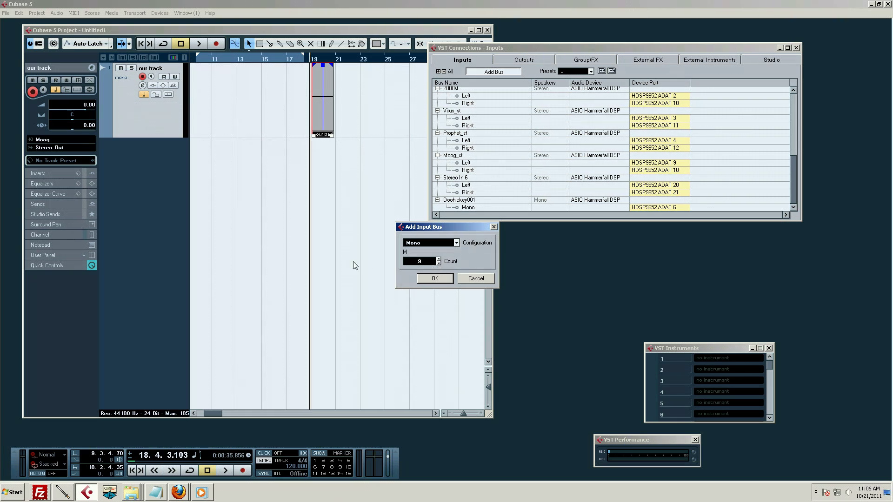
left_click(419, 262)
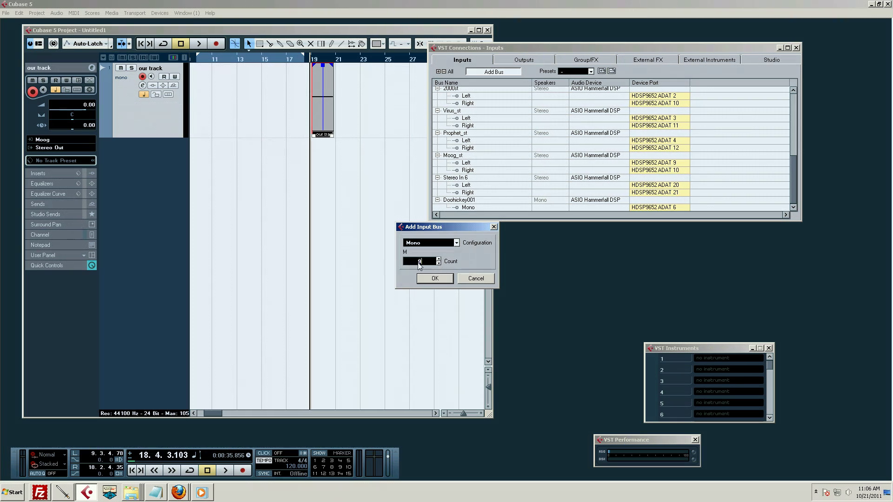
left_click(434, 279)
Connect the Mono In bus's device port to HDSP9652 ADAT 6.
scroll(794, 169, "down", 2)
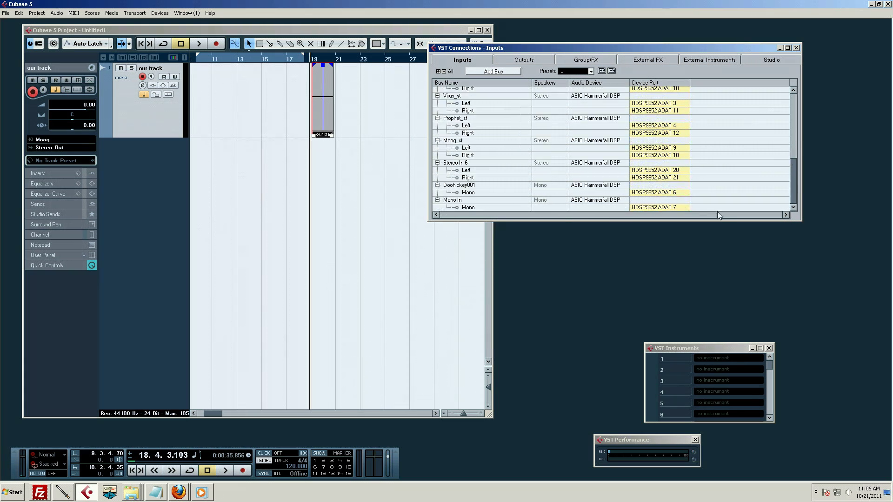
left_click(674, 207)
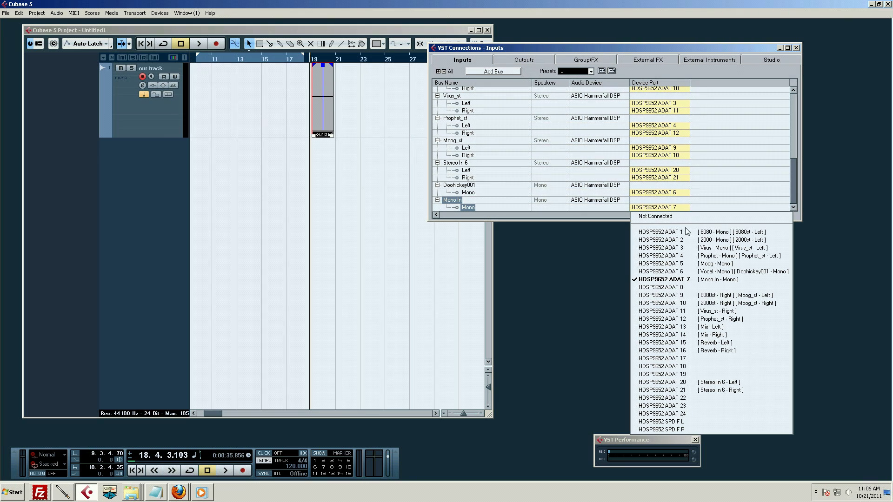
left_click(677, 271)
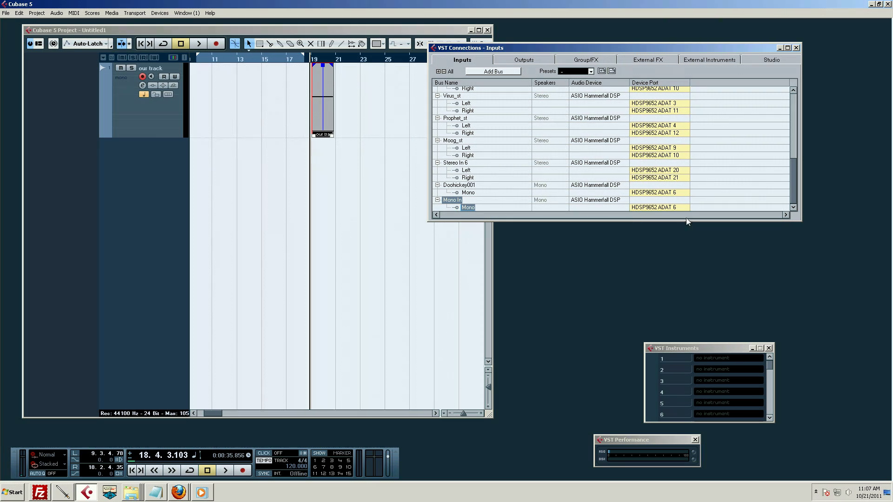
left_click(674, 207)
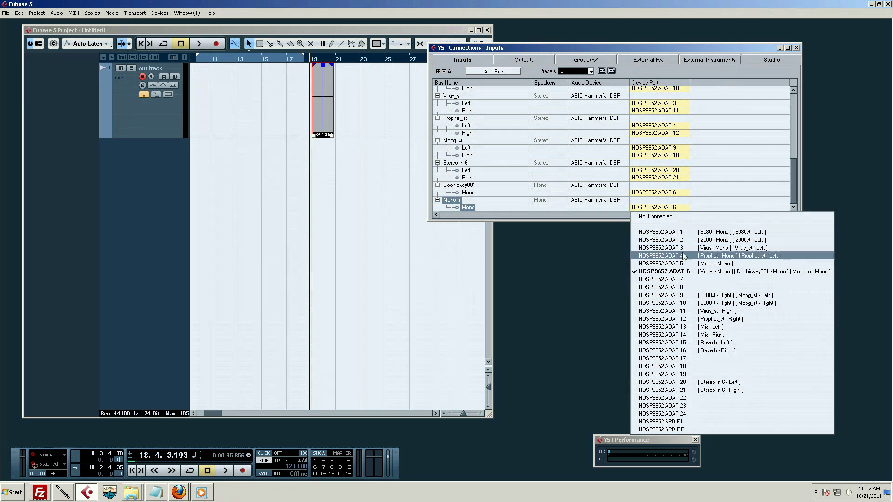
left_click(677, 239)
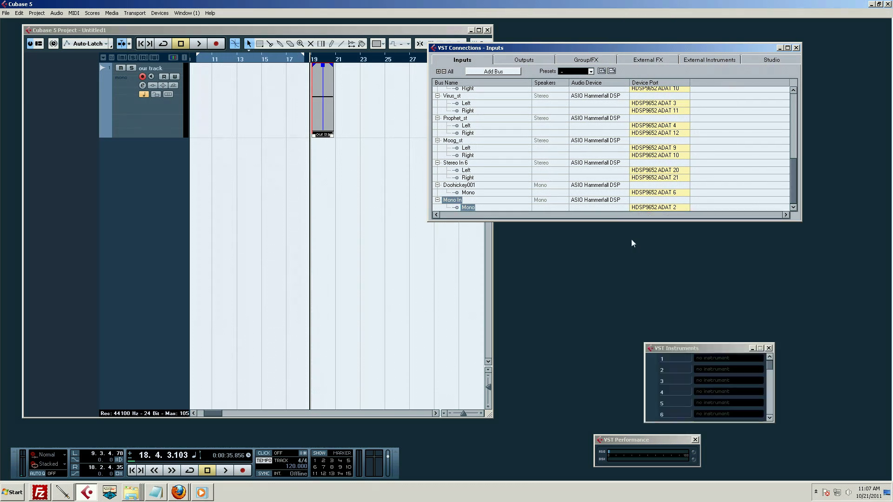
left_click(677, 208)
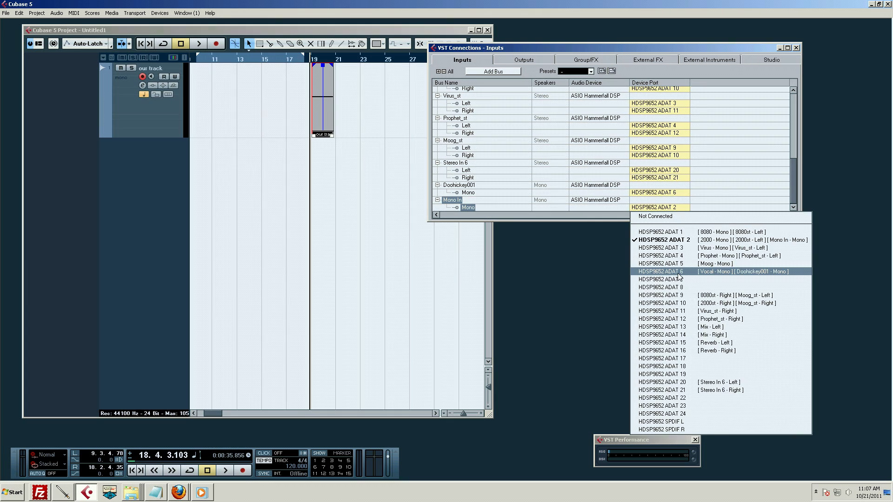
left_click(665, 271)
Rename the Mono In bus to 'Sunshine'.
double_click(459, 201)
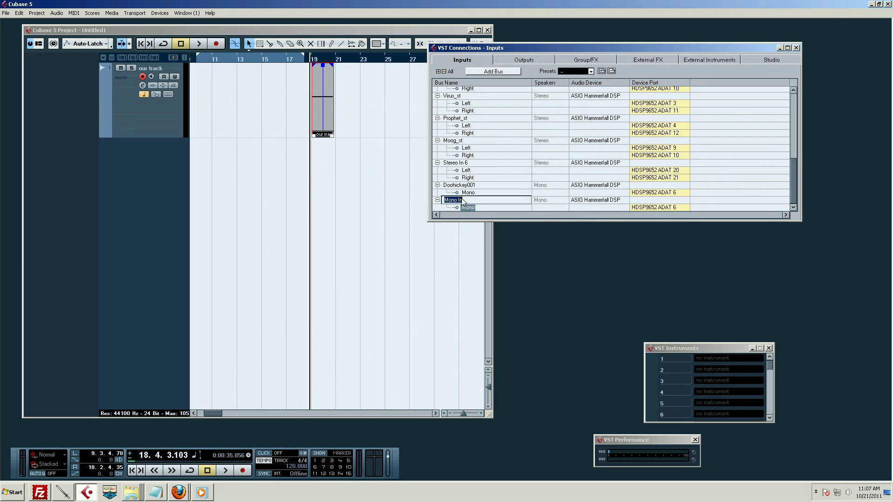
type("Sunshine")
key("Return")
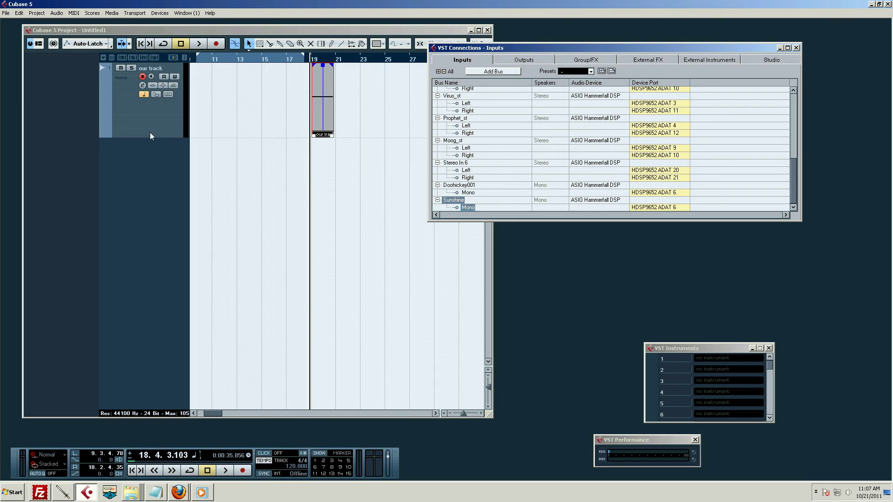
Switch our track's input from Moog to the Sunshine bus, keeping output on Stereo Out.
left_click(138, 121)
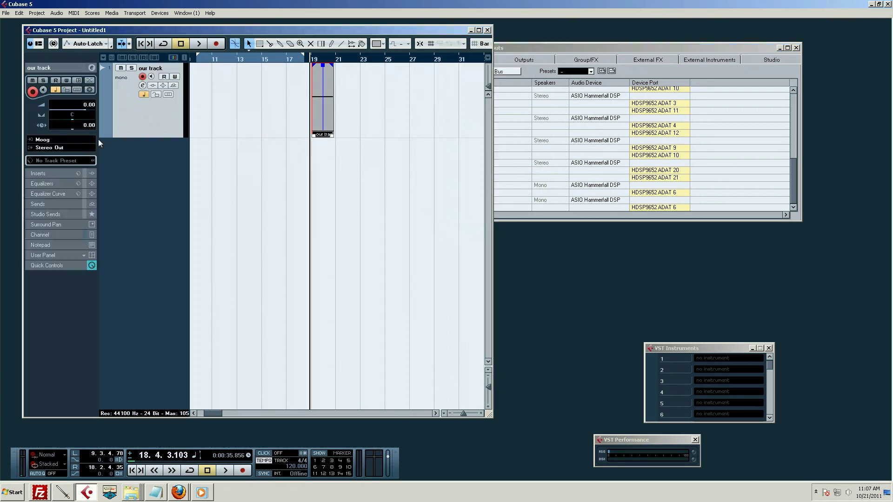
left_click(46, 140)
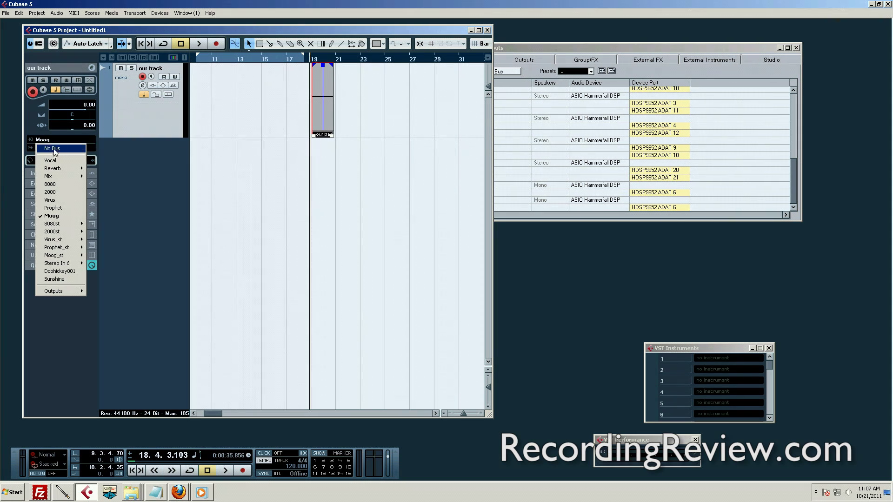
left_click(54, 279)
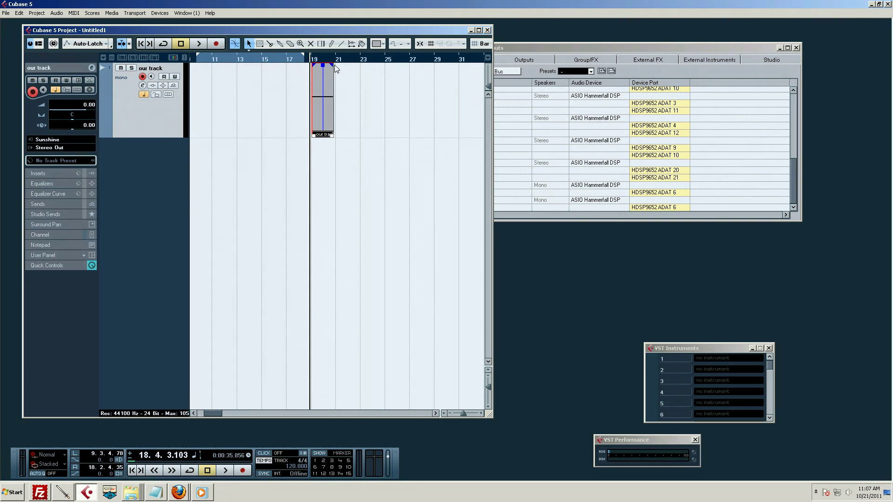
left_click(548, 47)
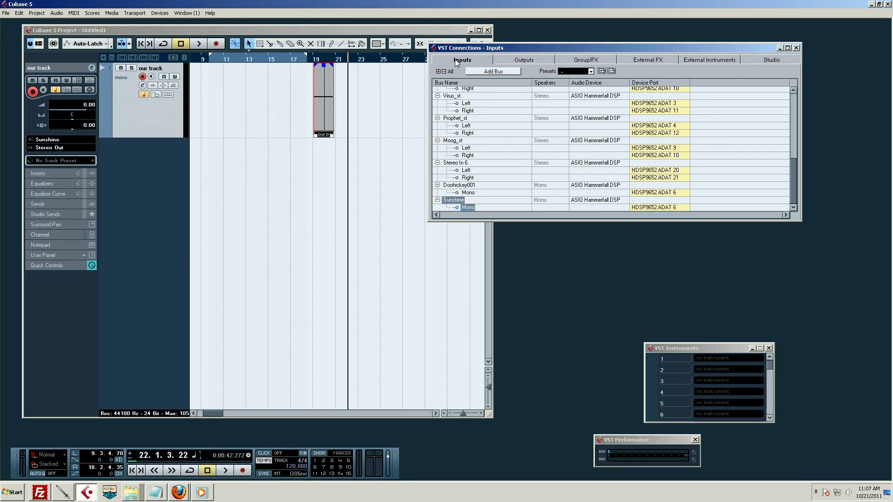
left_click(53, 141)
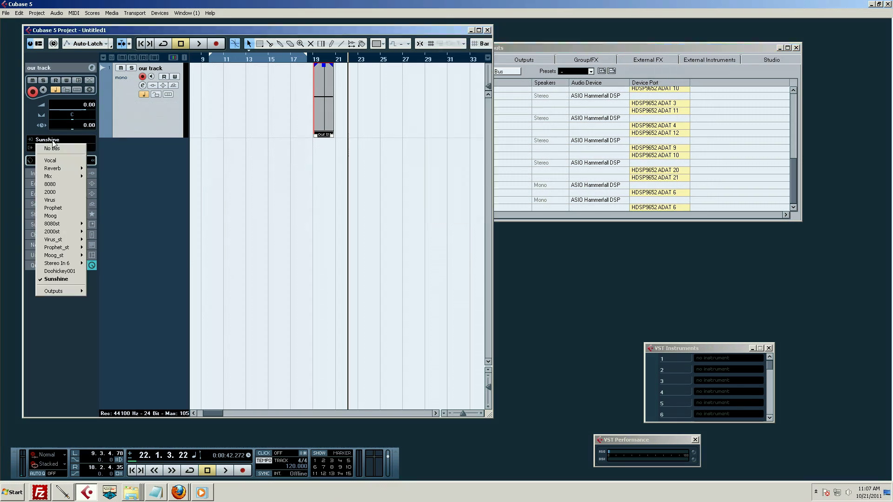
left_click(166, 122)
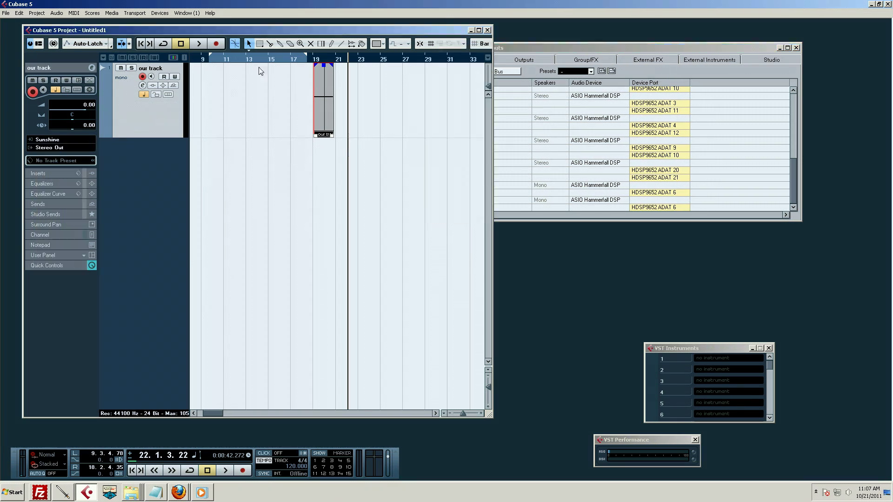
left_click(333, 59)
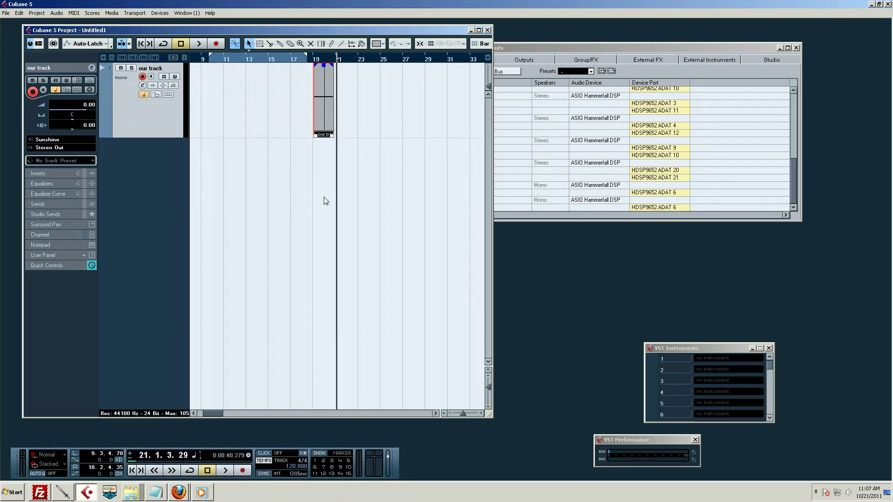
Record a second take, our track_02, from bar 21, then zoom in and raise VST Connections.
key("KP_Multiply")
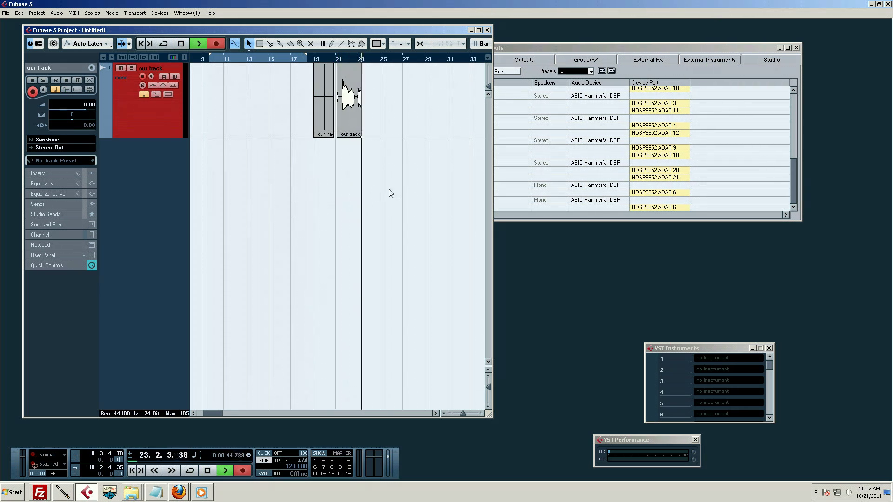
key("space")
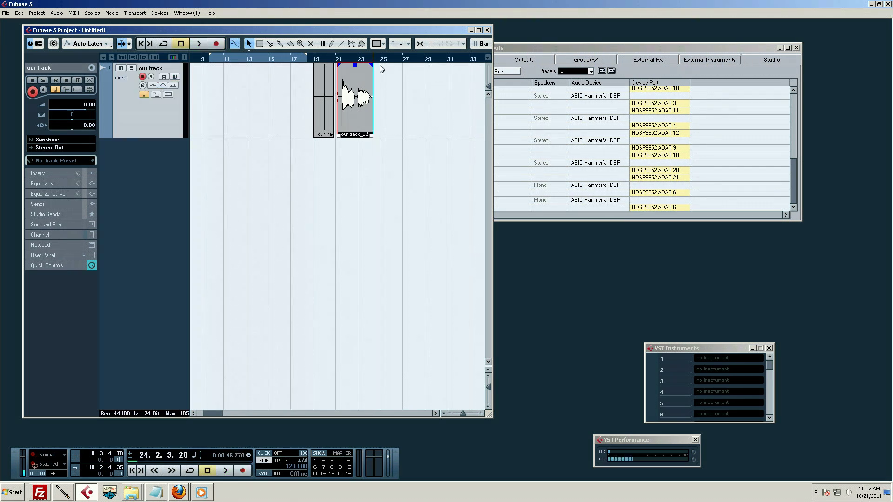
left_click_drag(347, 56, 132, 161)
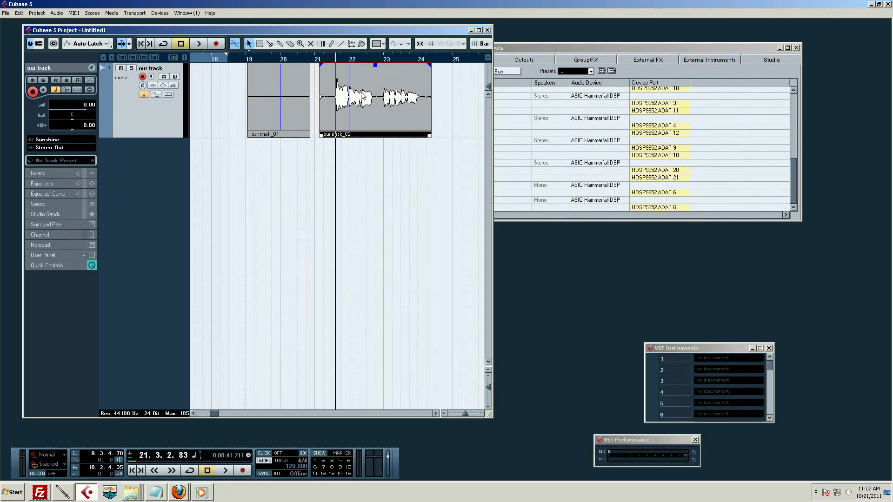
left_click_drag(553, 48, 565, 49)
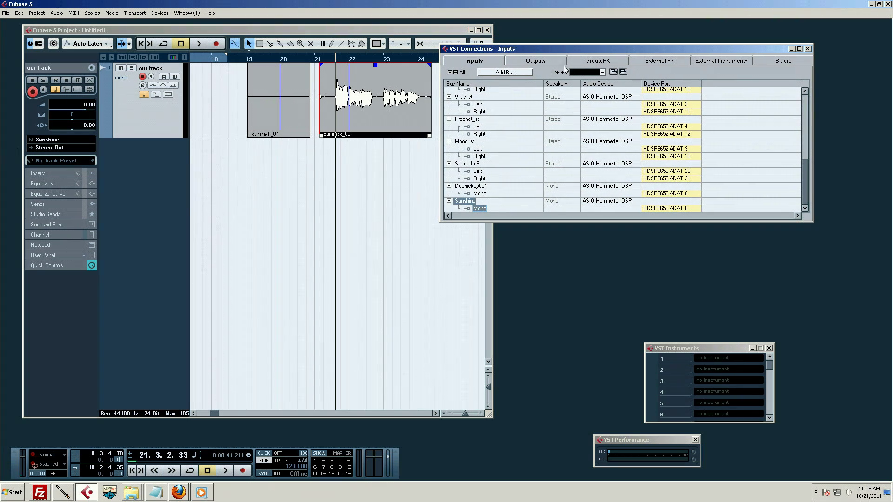
Delete the Stereo Out bus from the Outputs list in VST Connections.
left_click(541, 61)
left_click(480, 91)
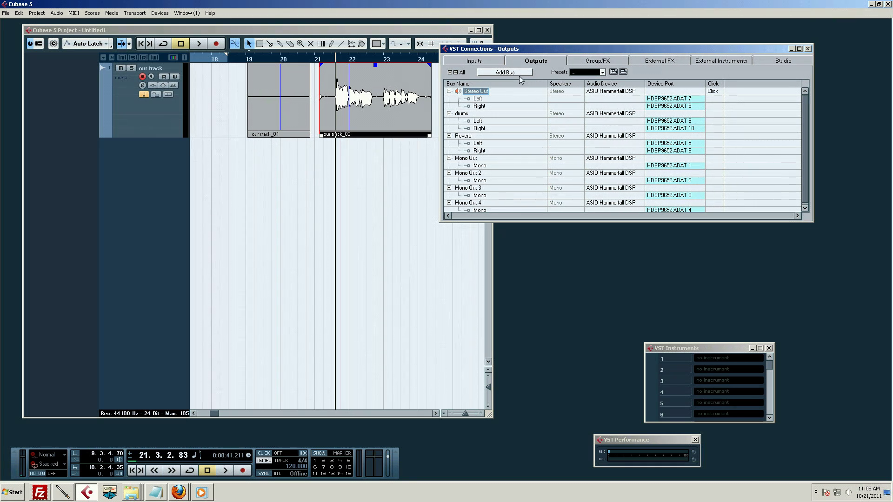
key("Delete")
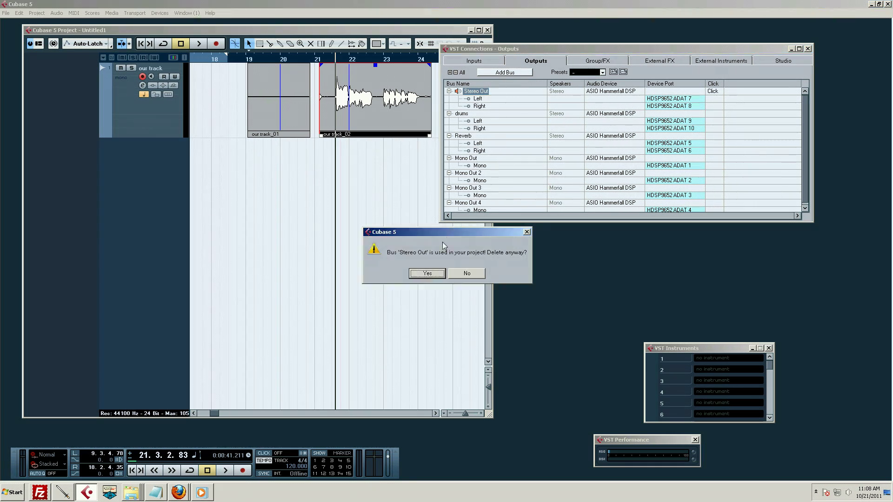
left_click(437, 274)
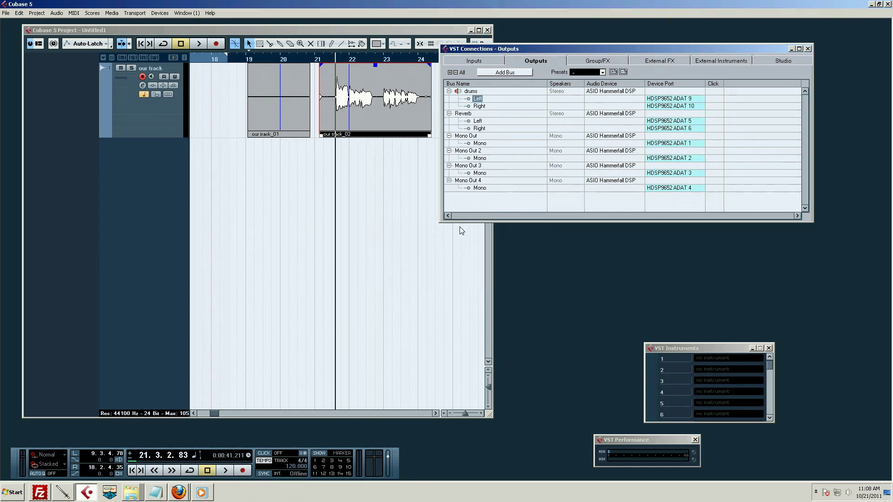
Move the connections window aside and play the recording briefly with our track on No Bus.
left_click_drag(535, 51, 563, 53)
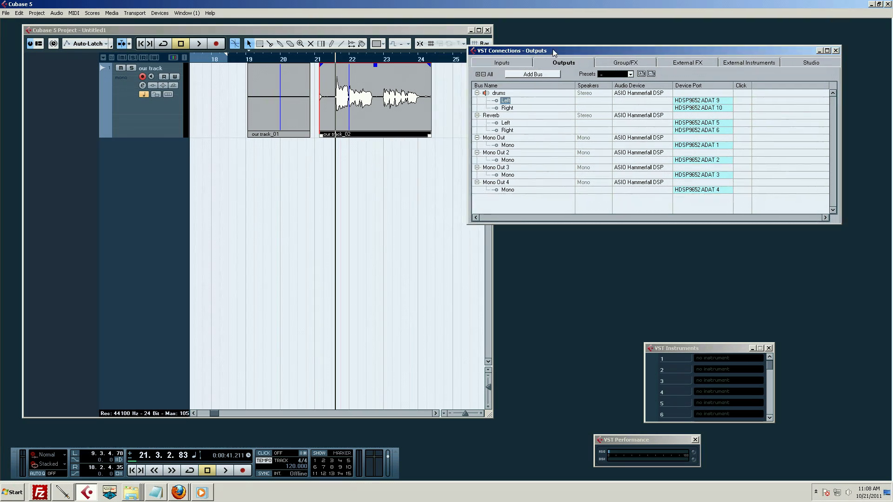
left_click_drag(553, 51, 607, 53)
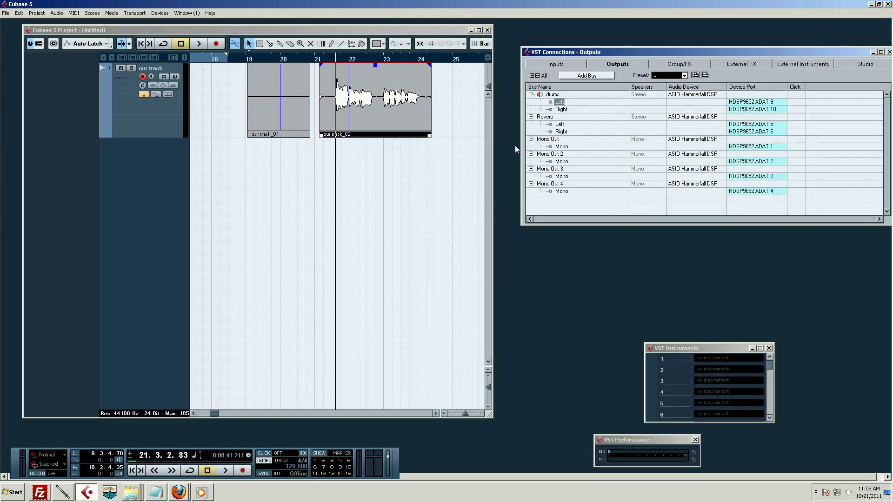
left_click(332, 65)
key("space")
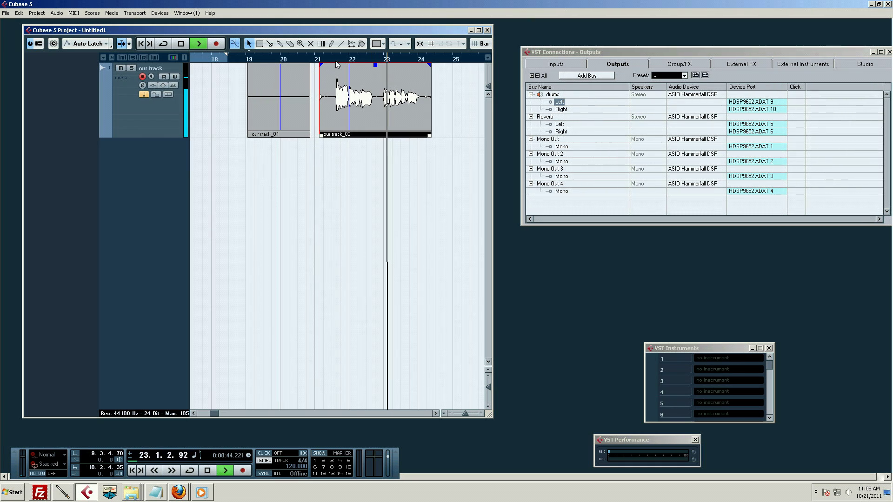
key("space")
Open the Mixer with F3 and bring VST Connections back to the front.
key("alt+i")
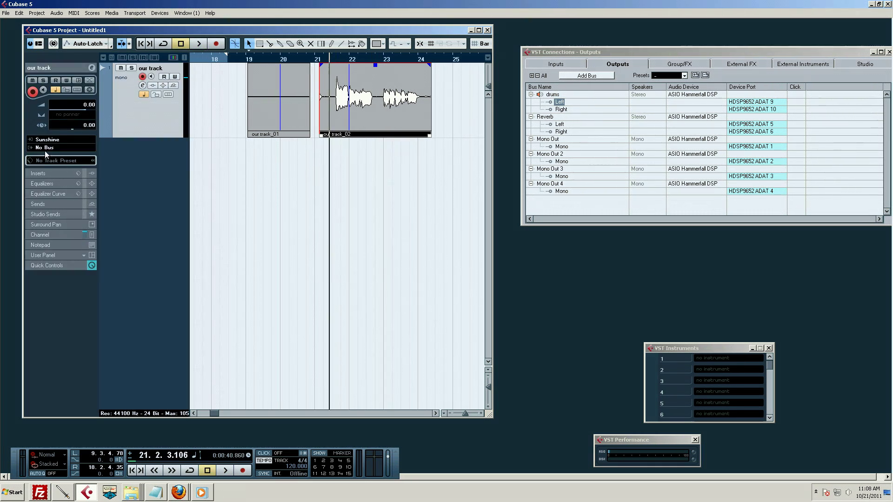
key("F3")
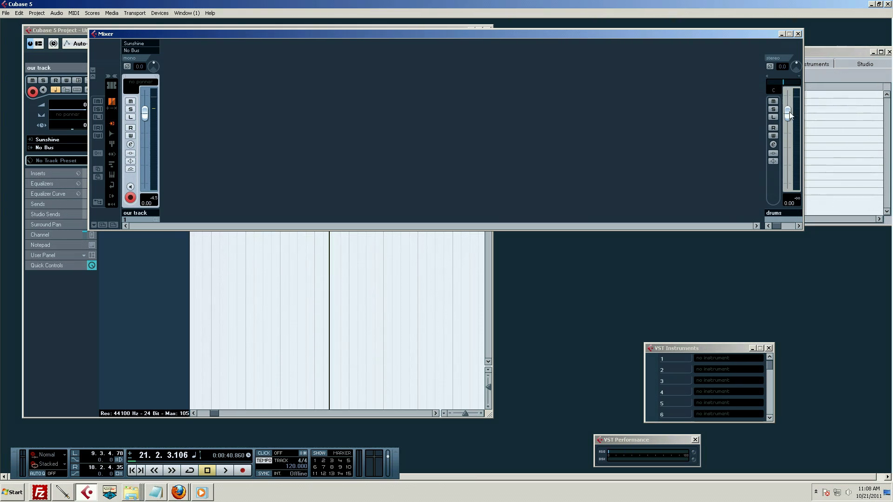
left_click(828, 57)
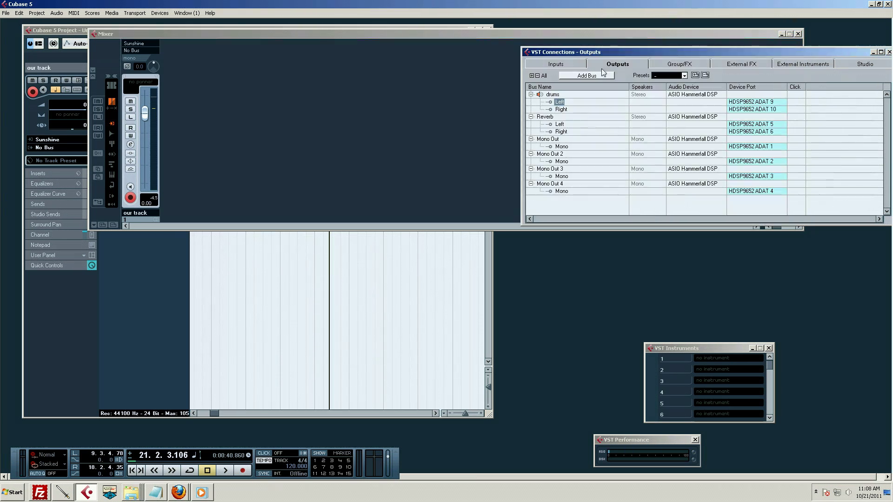
Add a new stereo output bus, Stereo Out on ADAT 7 and 8, and select it.
left_click(584, 75)
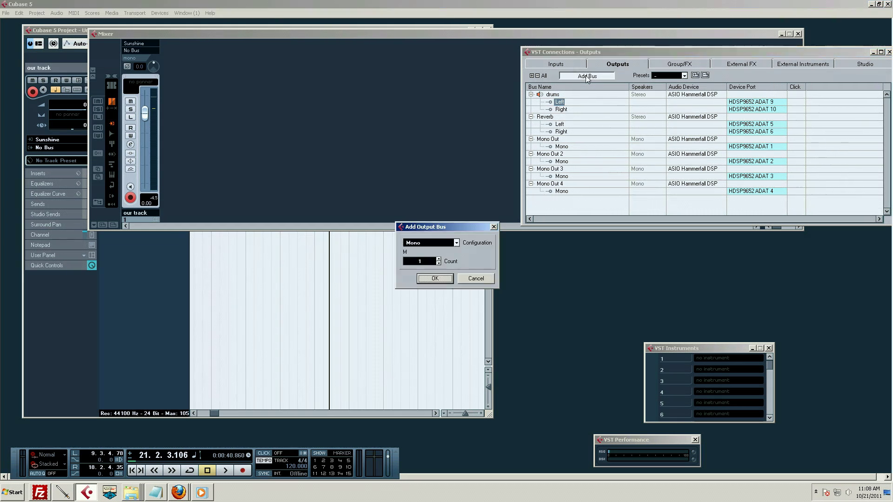
left_click(455, 243)
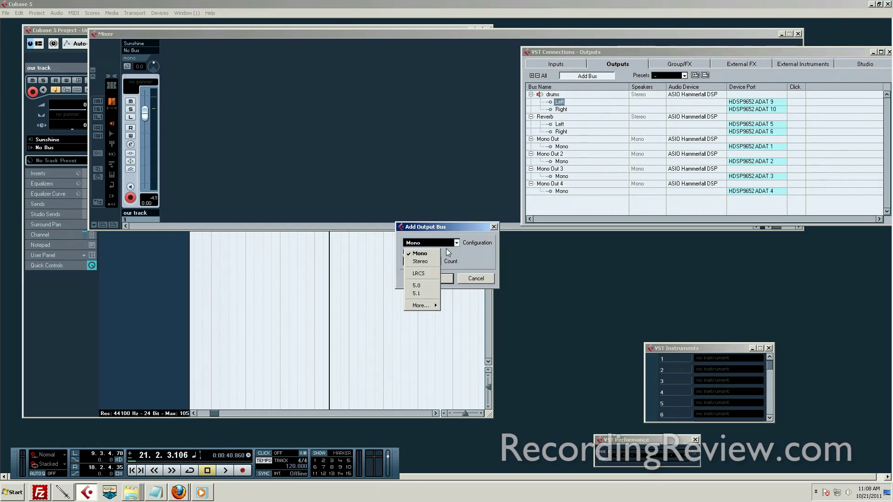
left_click(419, 262)
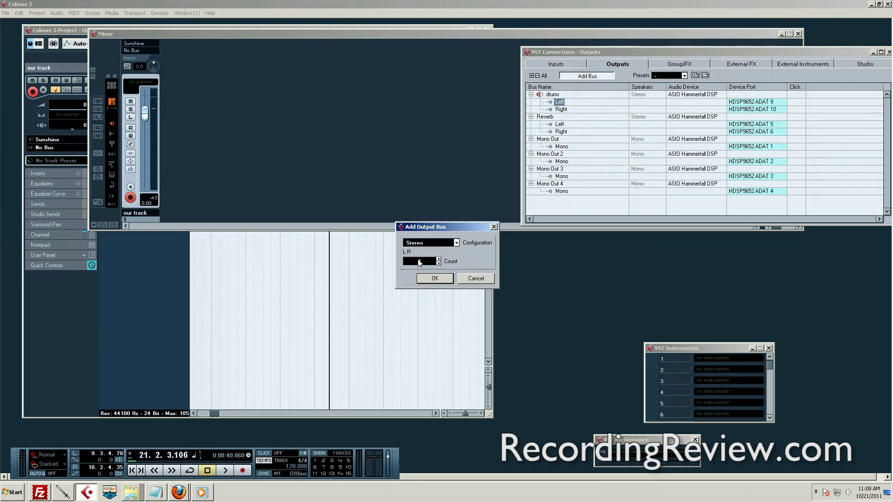
left_click(432, 280)
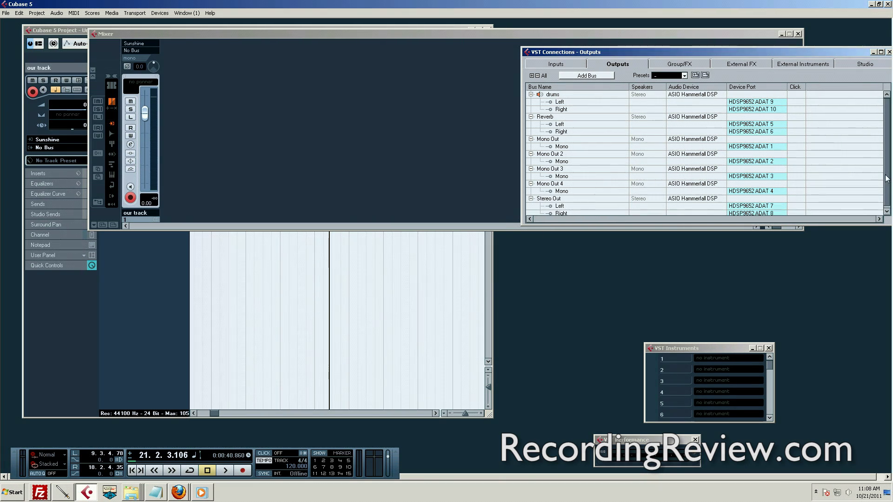
scroll(767, 209, "down", 1)
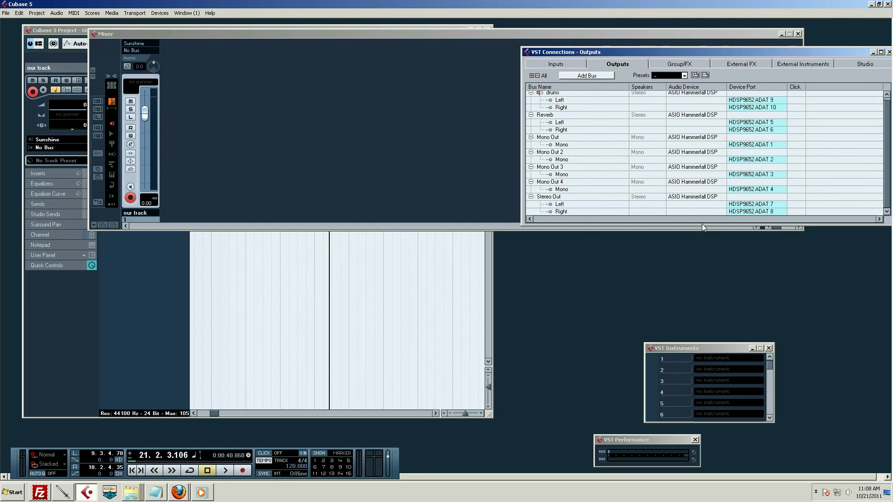
left_click(548, 198)
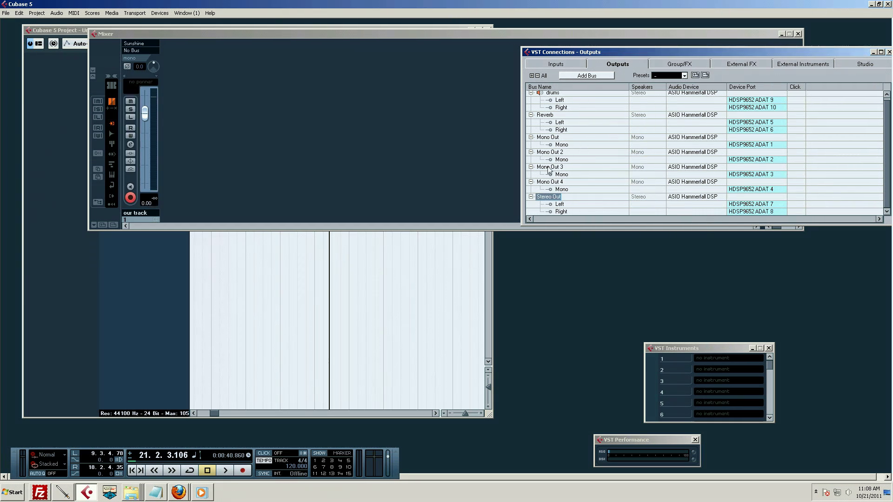
Set the Stereo Out bus as the main mix bus.
right_click(543, 197)
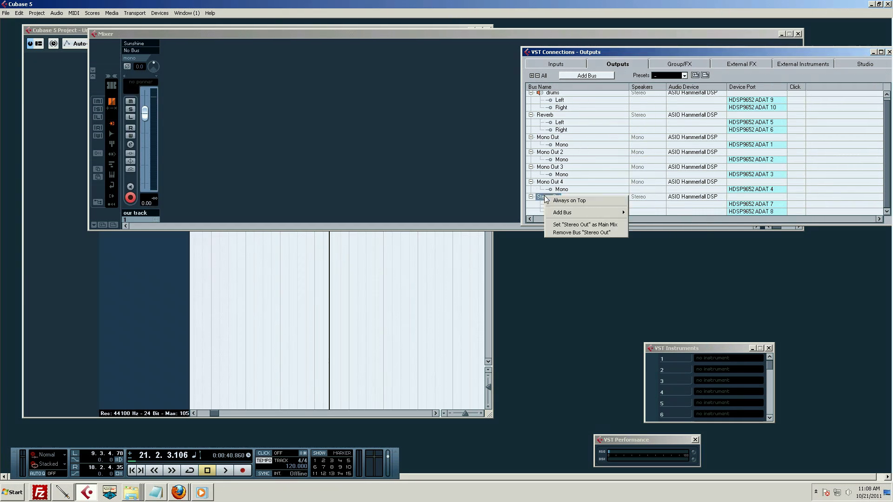
left_click(565, 226)
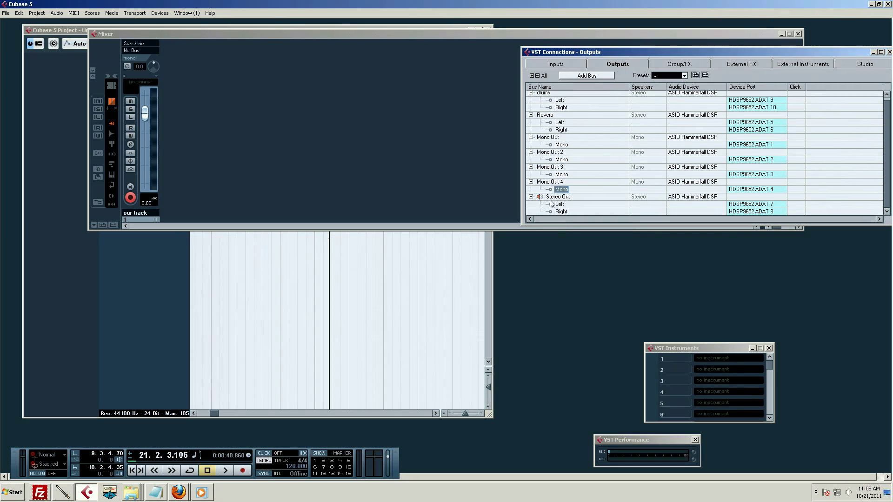
left_click(553, 198)
right_click(552, 198)
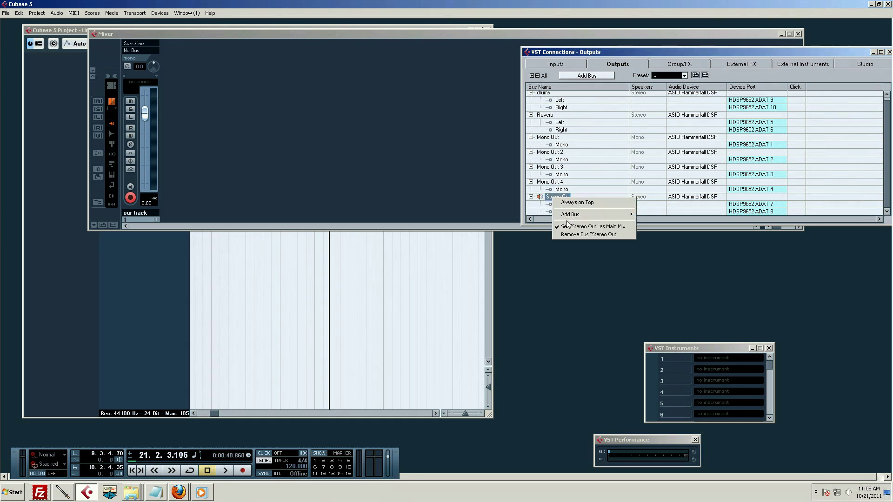
left_click(555, 197)
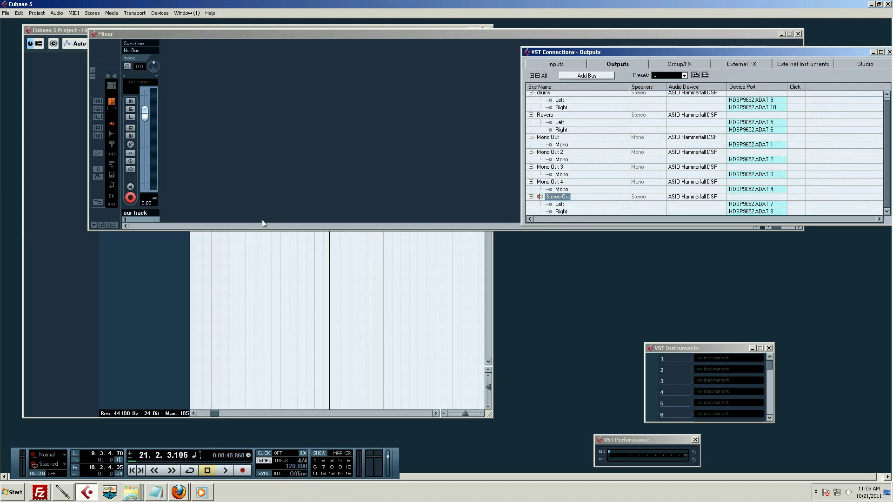
Move the playhead to bar 21 and route our track's output to Stereo Out in the Inspector.
left_click(166, 269)
left_click(338, 59)
left_click(165, 116)
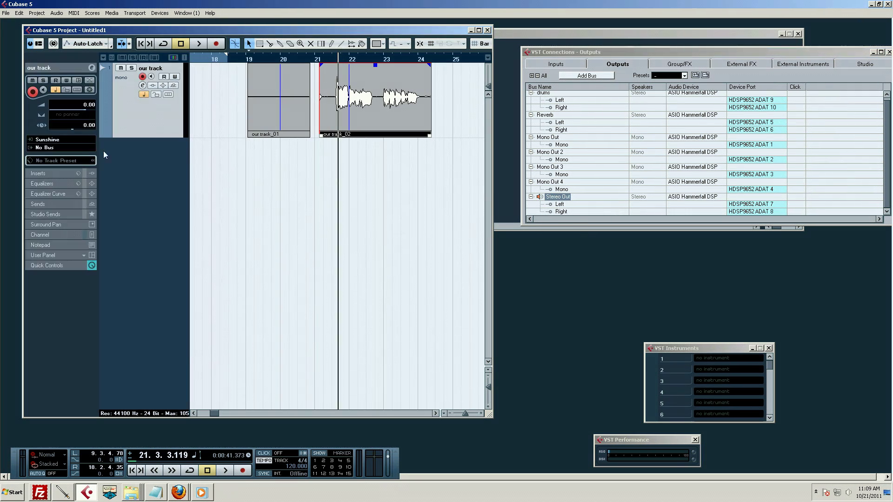
left_click(40, 148)
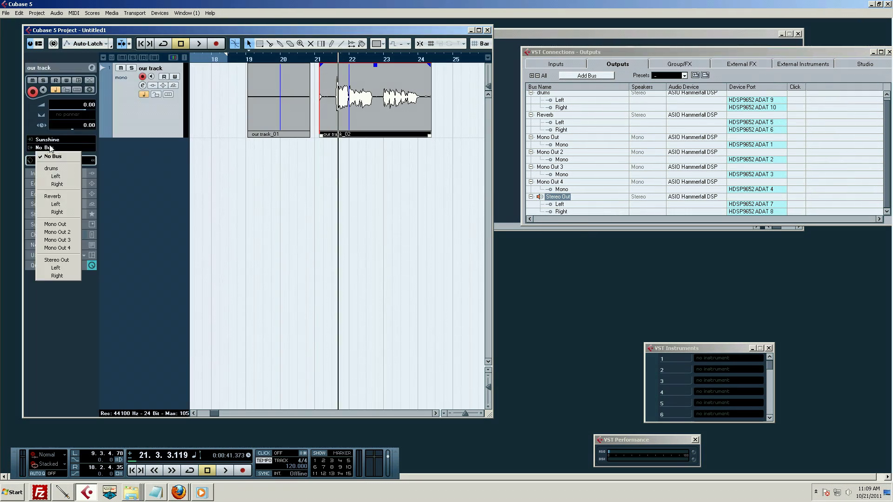
left_click(57, 260)
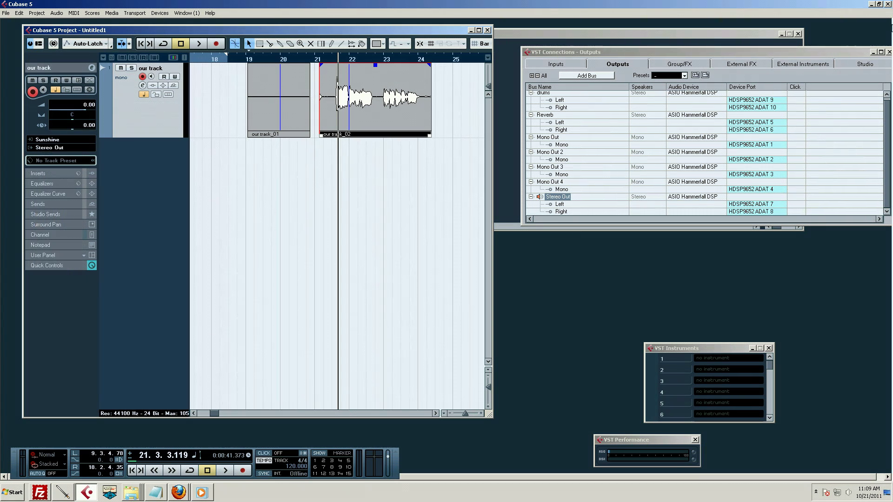
Close VST Connections and play the recording with the Mixer in front, scrolling to Stereo Out.
key("F4")
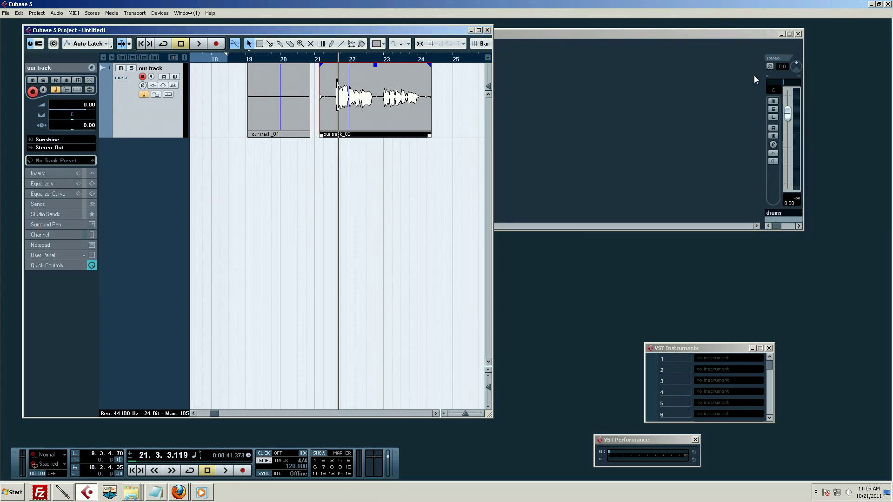
left_click(728, 43)
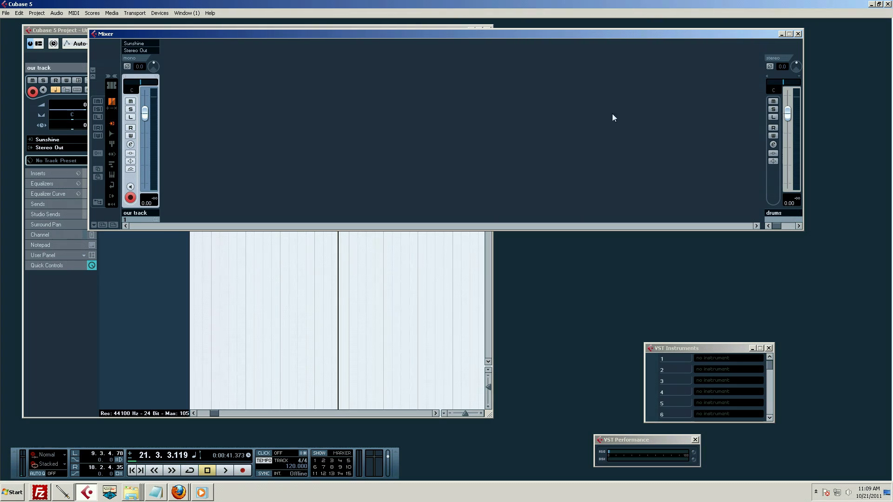
key("space")
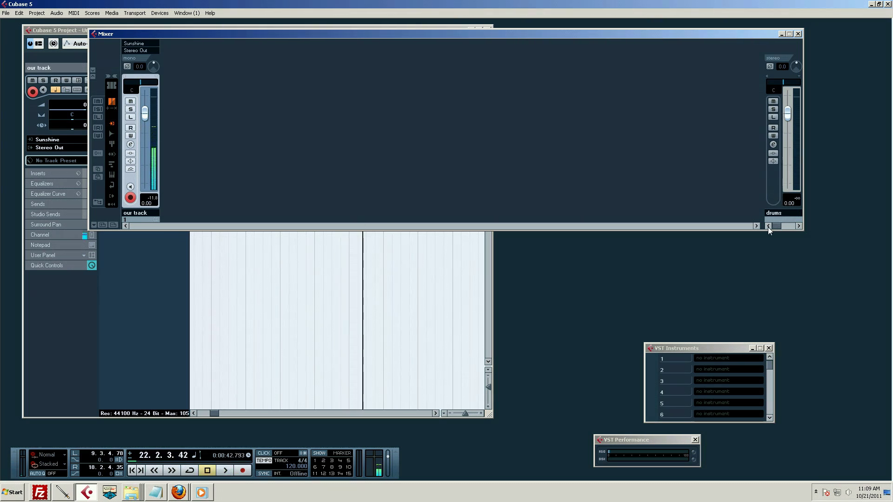
left_click(798, 227)
left_click(797, 226)
left_click_drag(780, 226, 793, 228)
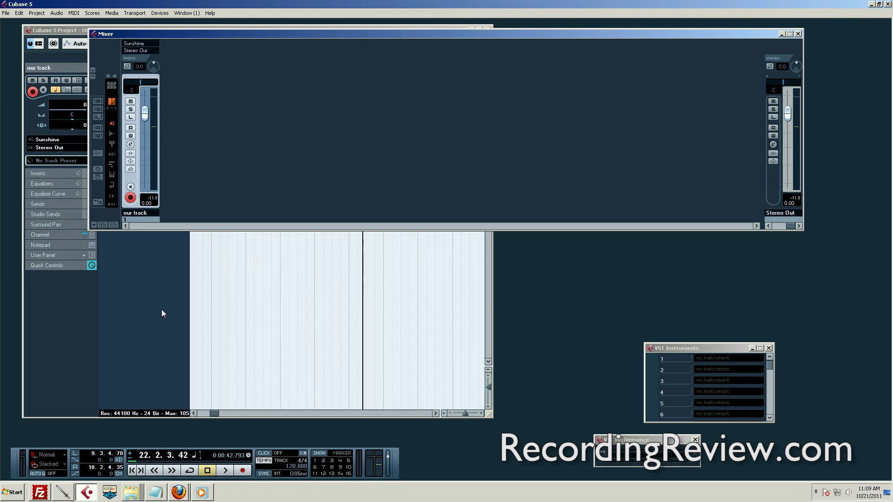
Replay from bar 21, stop, check the Mixer, then reopen VST Connections with F4.
left_click(135, 294)
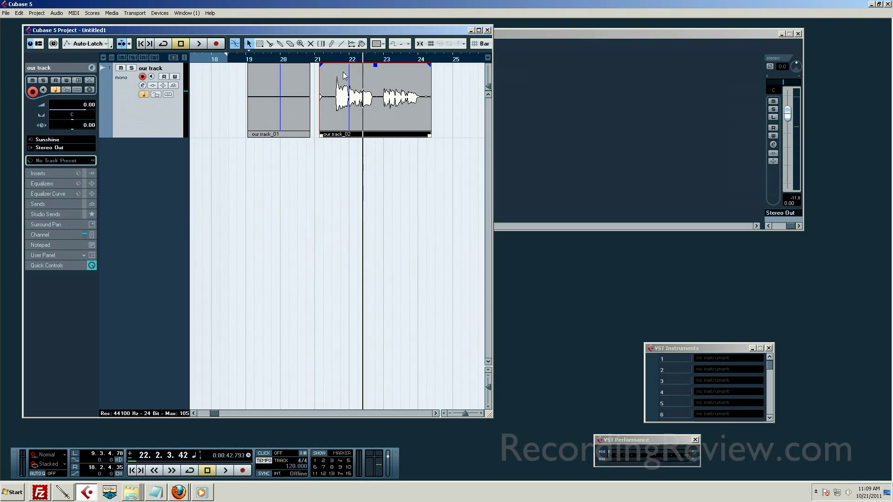
left_click(335, 59)
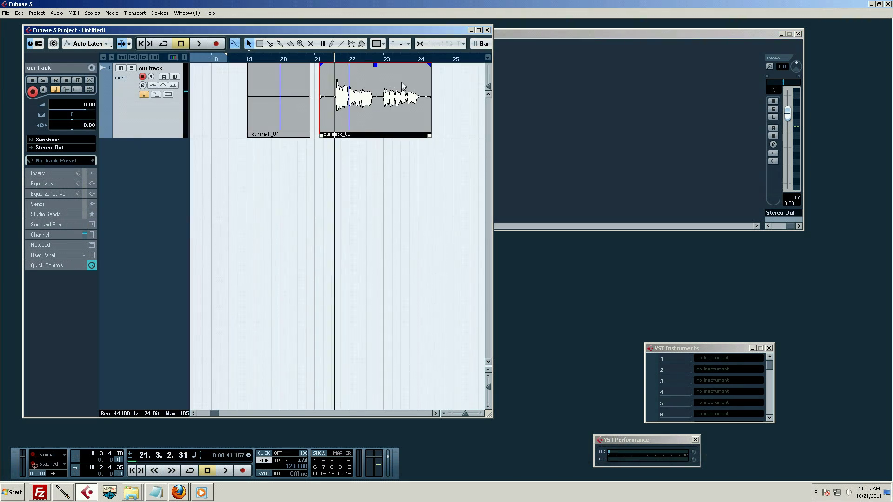
key("space")
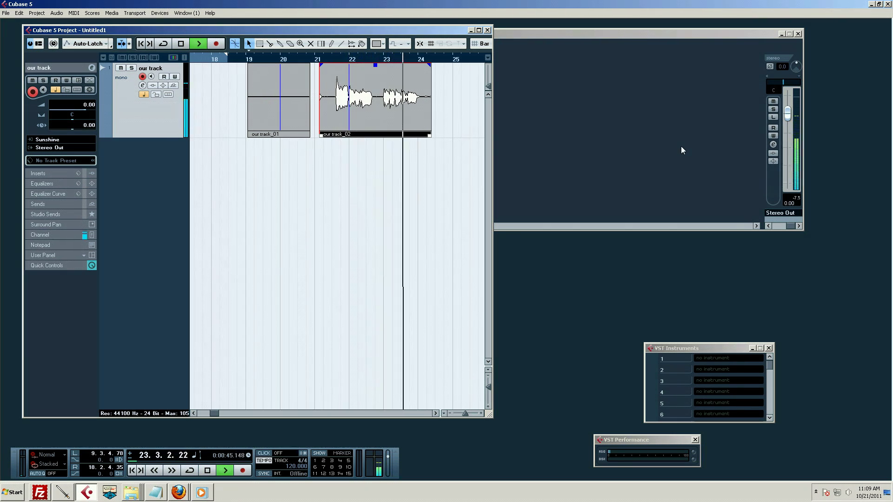
key("space")
left_click(665, 142)
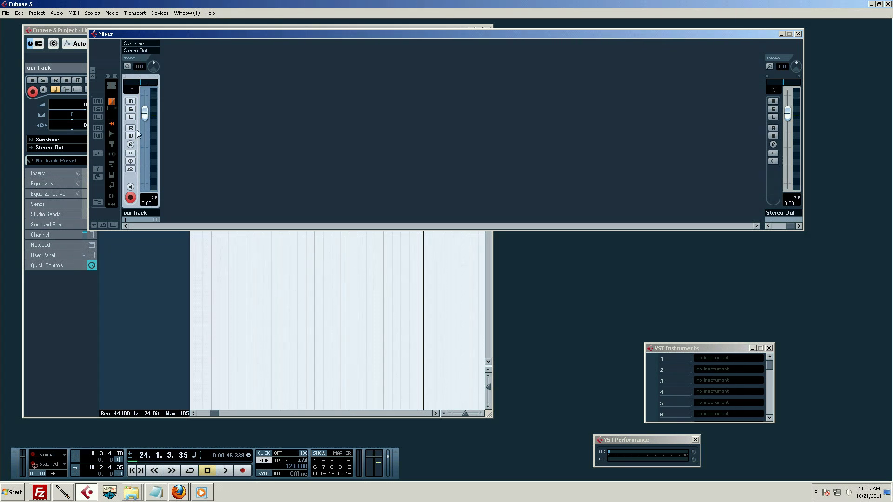
left_click(155, 328)
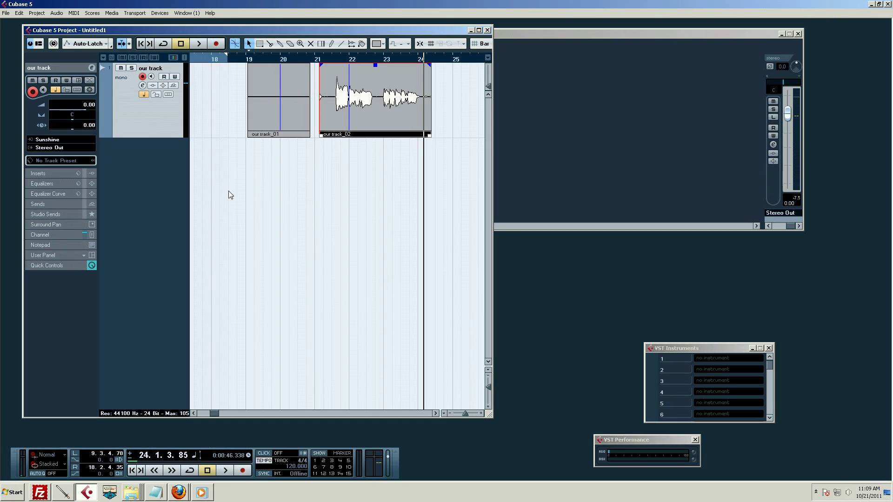
key("F4")
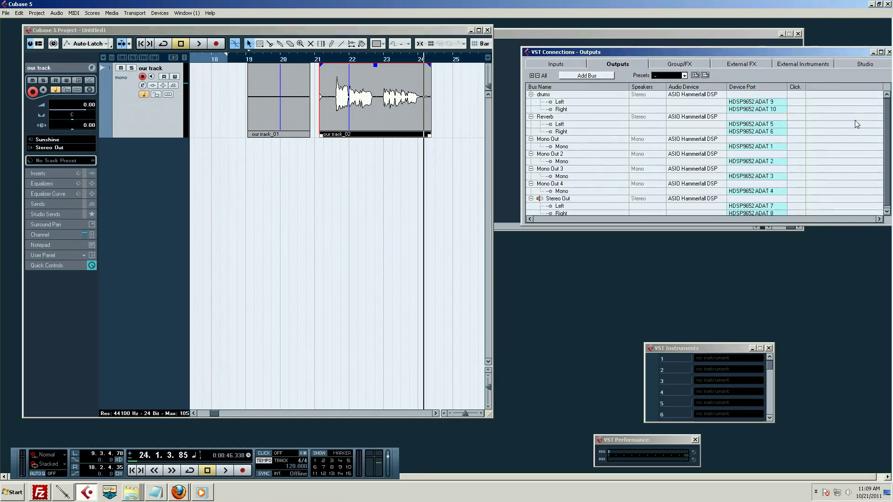
Select the Sunshine bus in the VST Connections Inputs list.
left_click(562, 66)
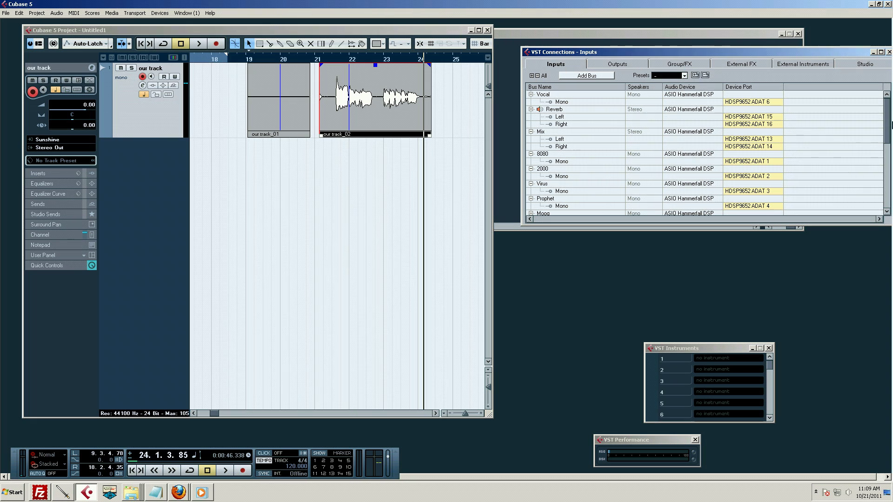
scroll(721, 163, "down", 8)
left_click(544, 205)
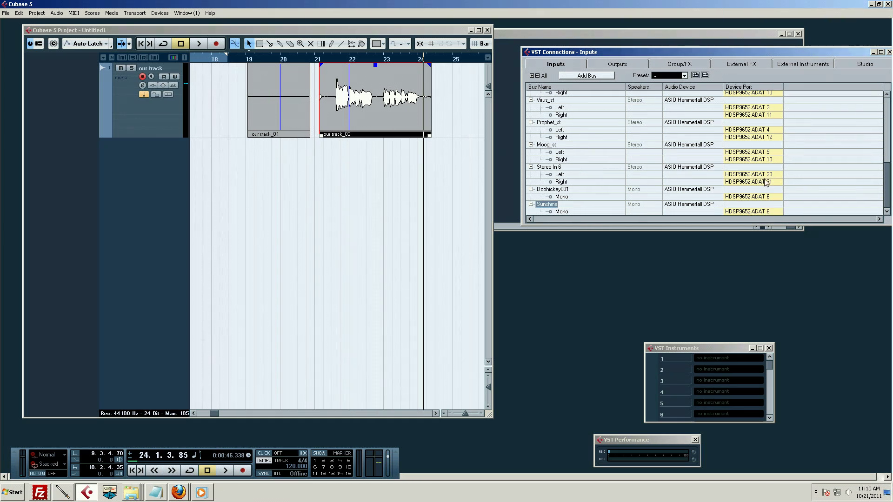
Return to our track and start playback from bar 21, opening the Mixer.
left_click(64, 132)
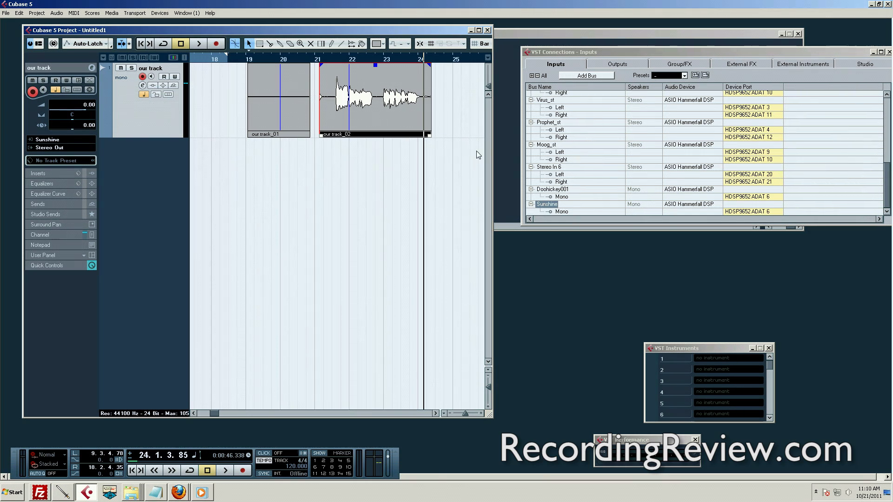
left_click(332, 59)
key("space")
key("F3")
key("space")
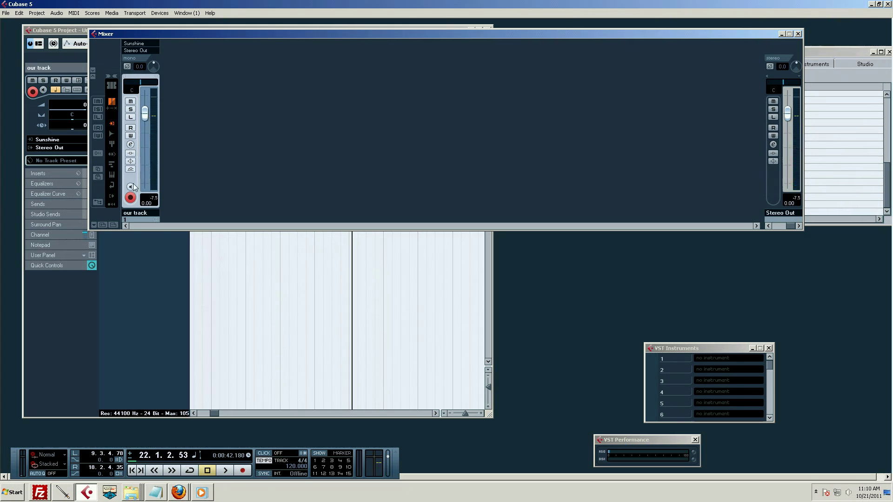
Replay while lowering our track's fader to -4.81 dB and resetting it to 0.00.
key("space")
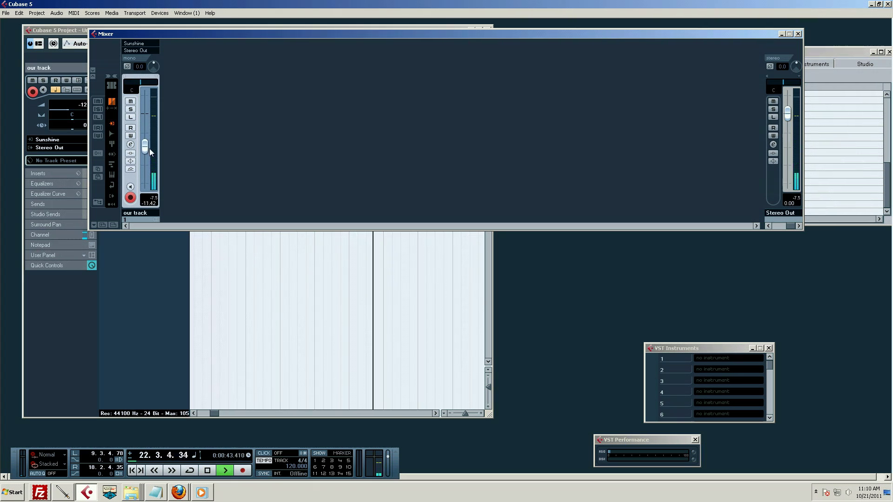
left_click_drag(149, 141, 149, 131)
left_click(148, 131, "ctrl")
key("space")
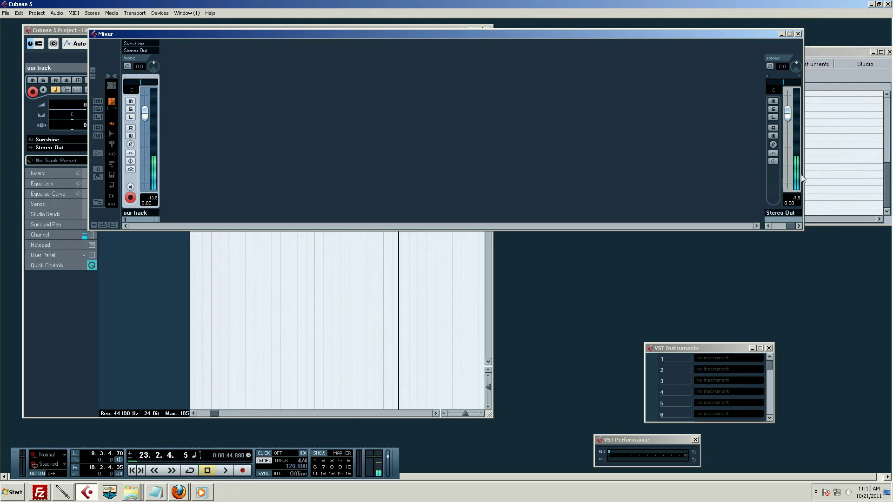
left_click(130, 342)
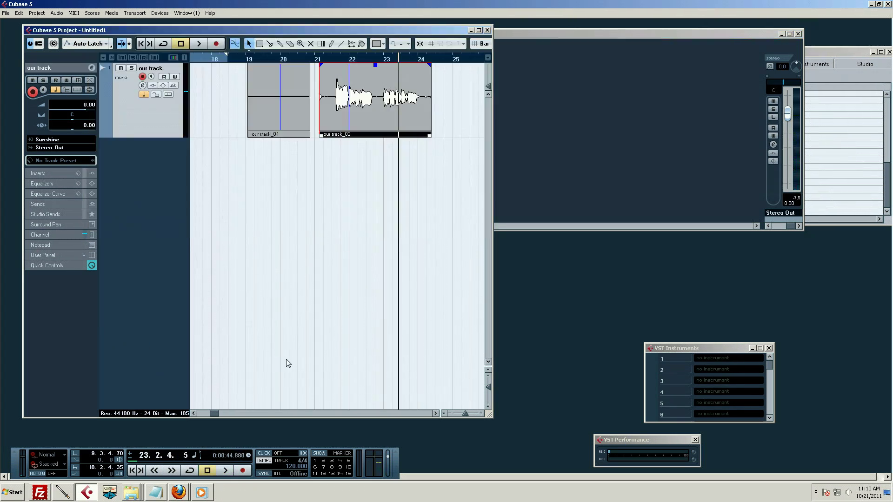